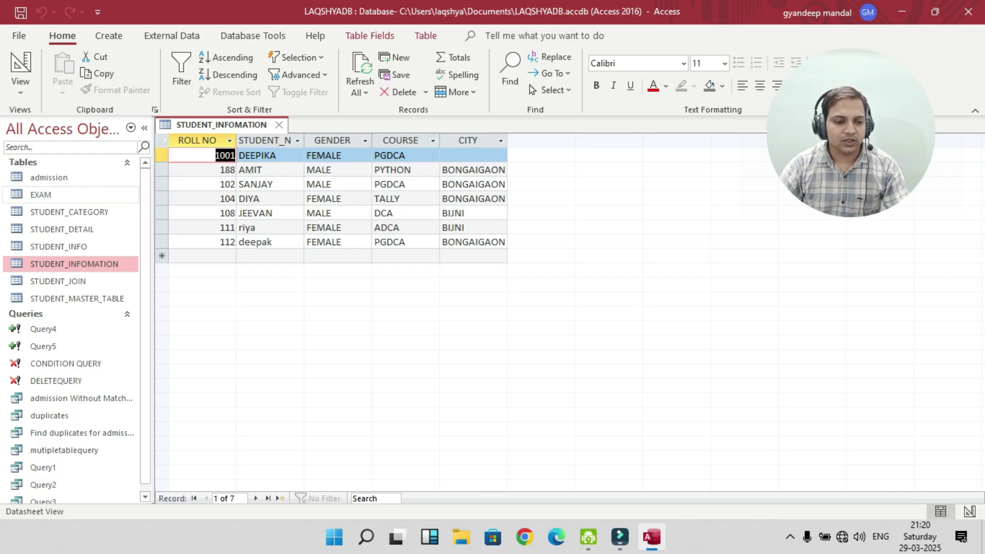
Close the STUDENT_INFOMATION table and create a basic single-record form from it.
{"action": "key", "text": "ctrl+w"}
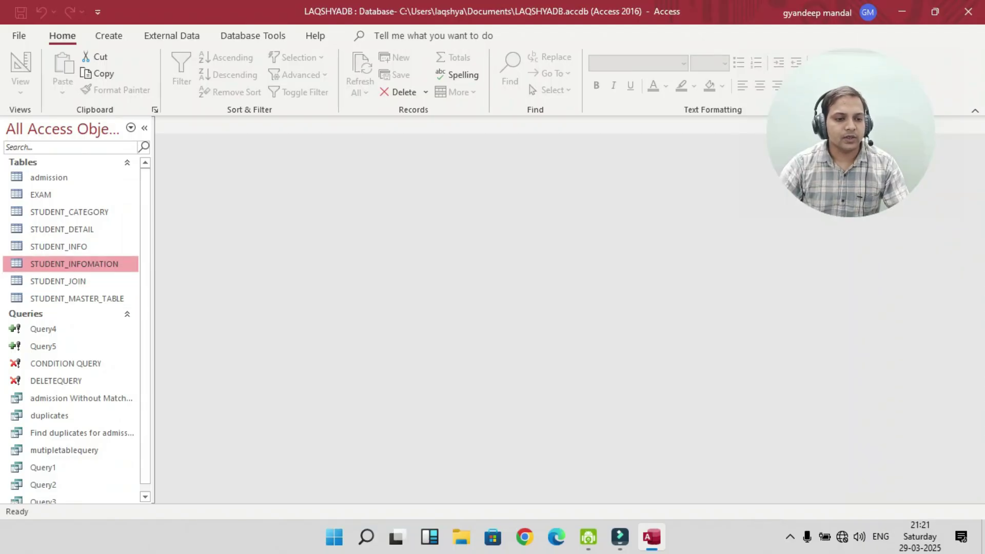
{"action": "left_click", "coordinate": [109, 36]}
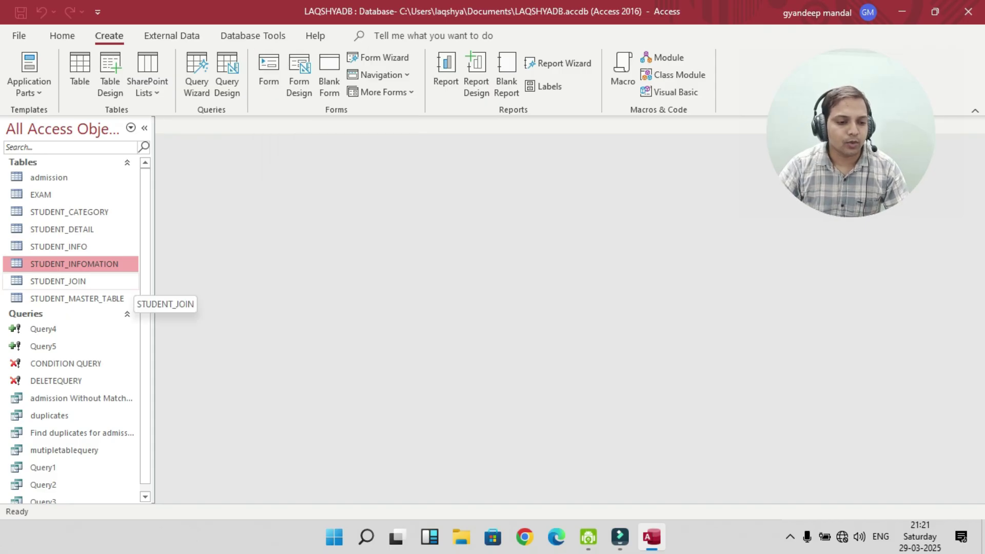
{"action": "key", "text": "Return"}
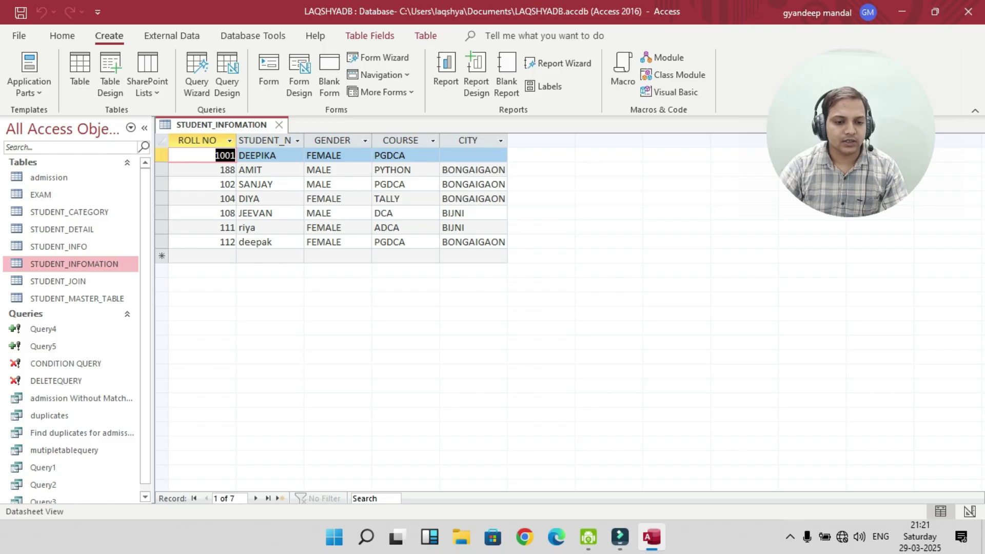
{"action": "left_click", "coordinate": [279, 125]}
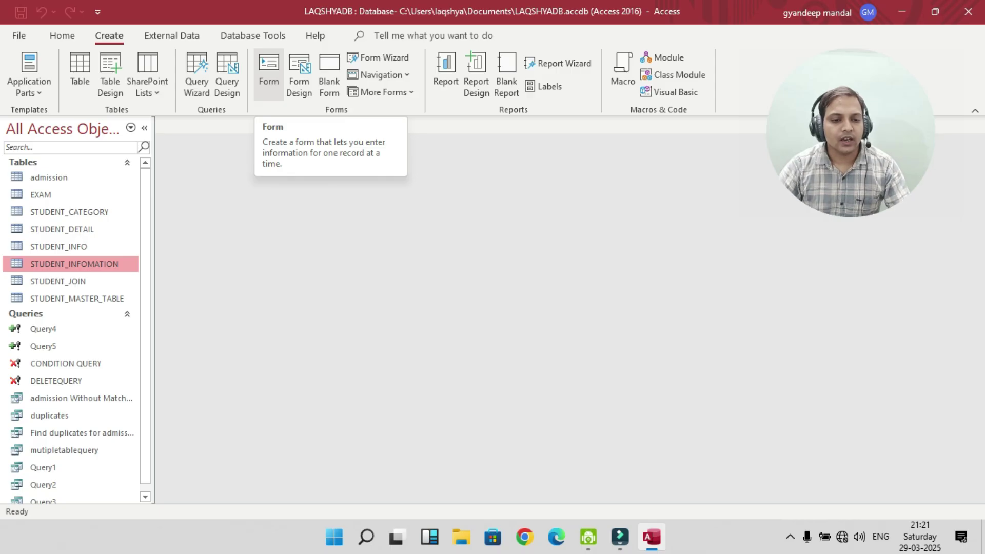
{"action": "left_click", "coordinate": [268, 72]}
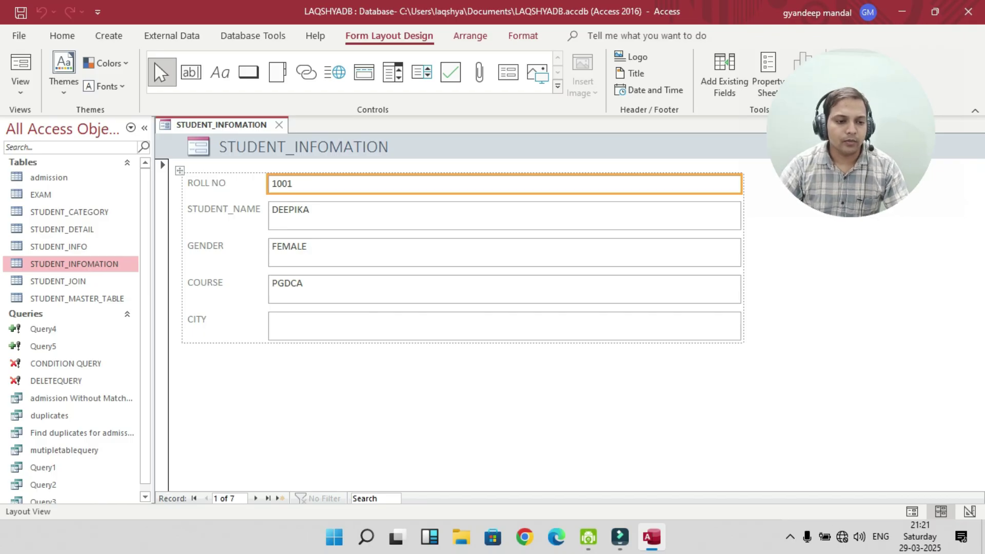
{"action": "left_click", "coordinate": [461, 411]}
Inspect the new form in Form View and Design View, and return it to Form View.
{"action": "left_click", "coordinate": [21, 90]}
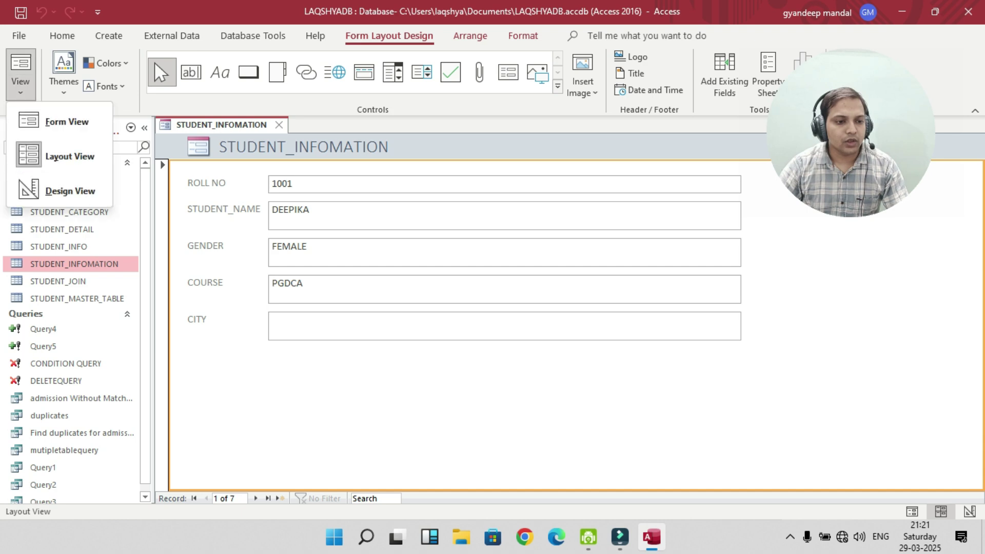
{"action": "left_click", "coordinate": [67, 121]}
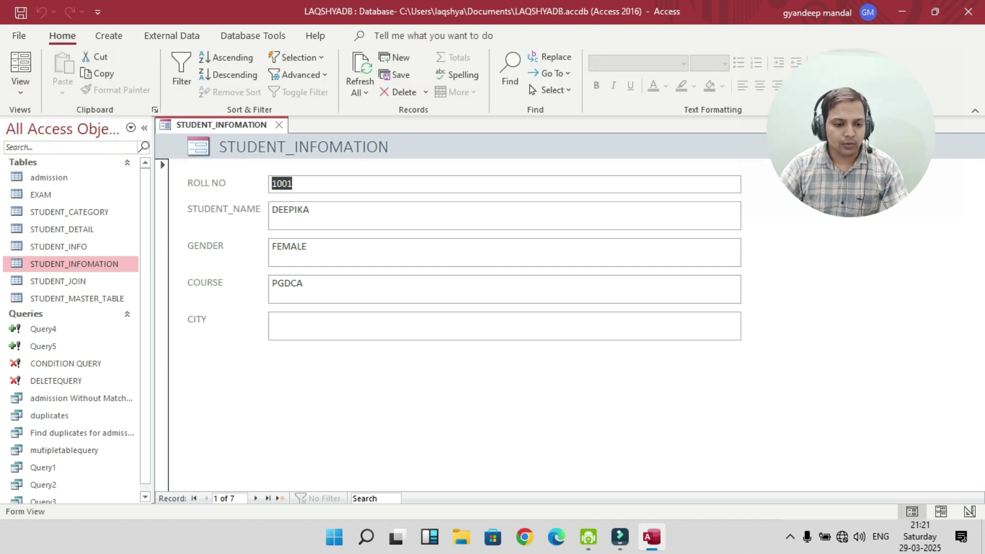
{"action": "left_click", "coordinate": [21, 90]}
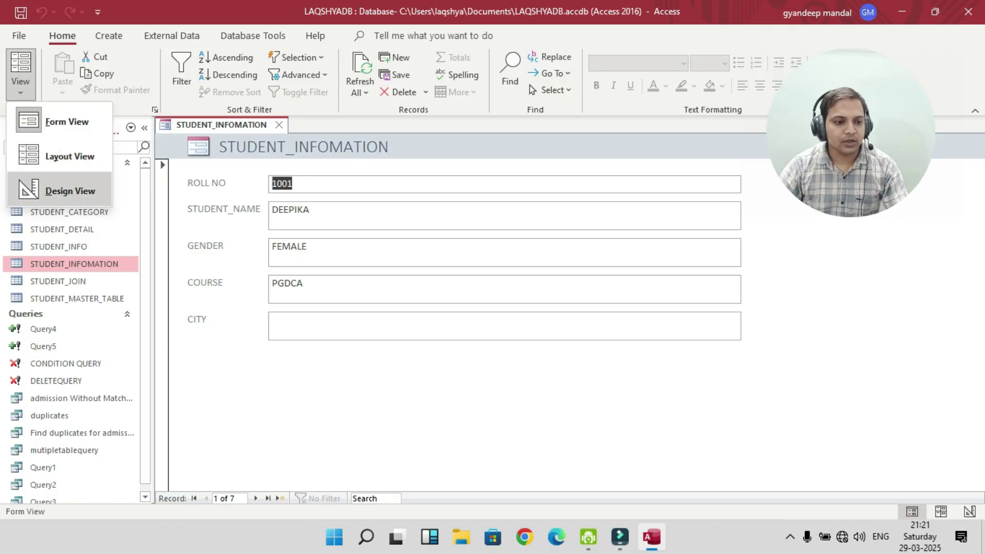
{"action": "left_click", "coordinate": [71, 190]}
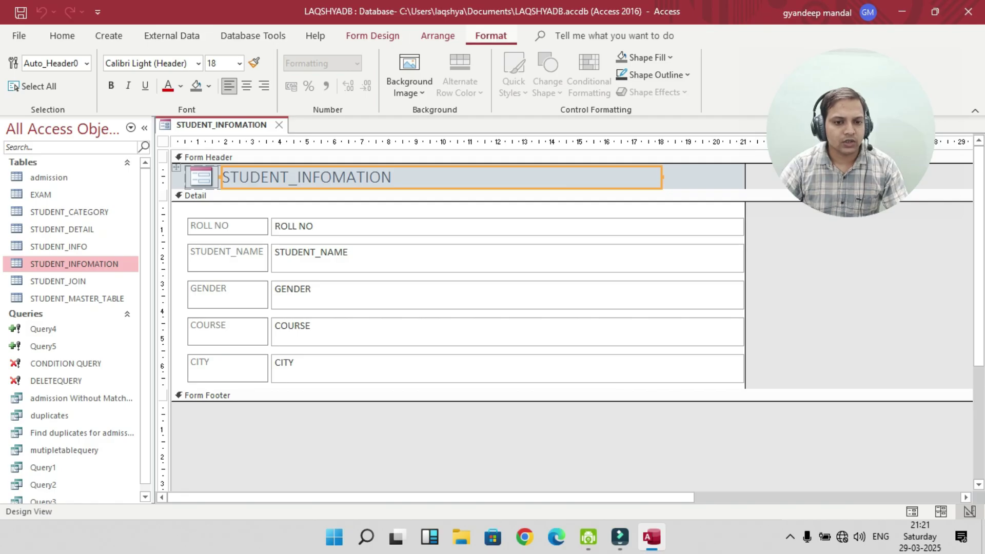
{"action": "left_click", "coordinate": [373, 35]}
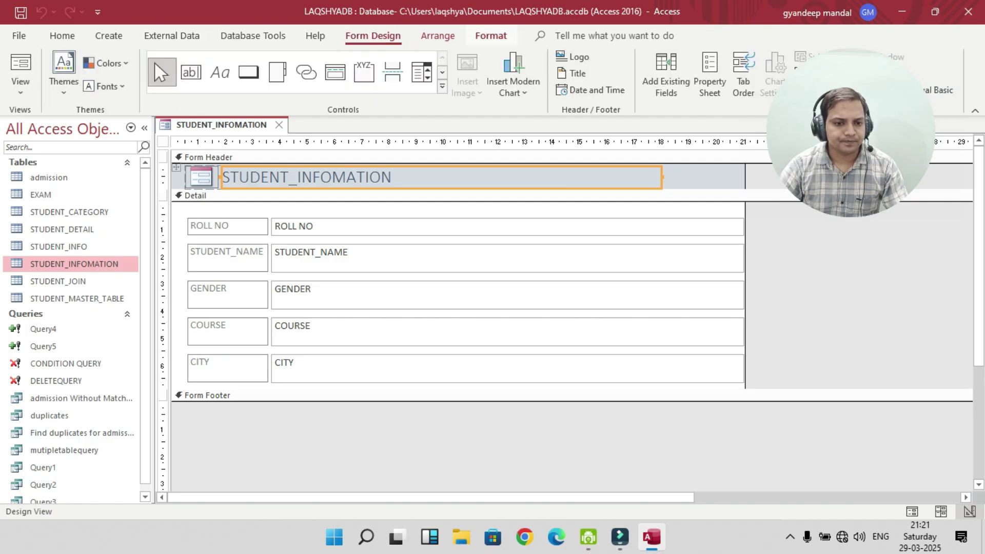
{"action": "left_click", "coordinate": [21, 64]}
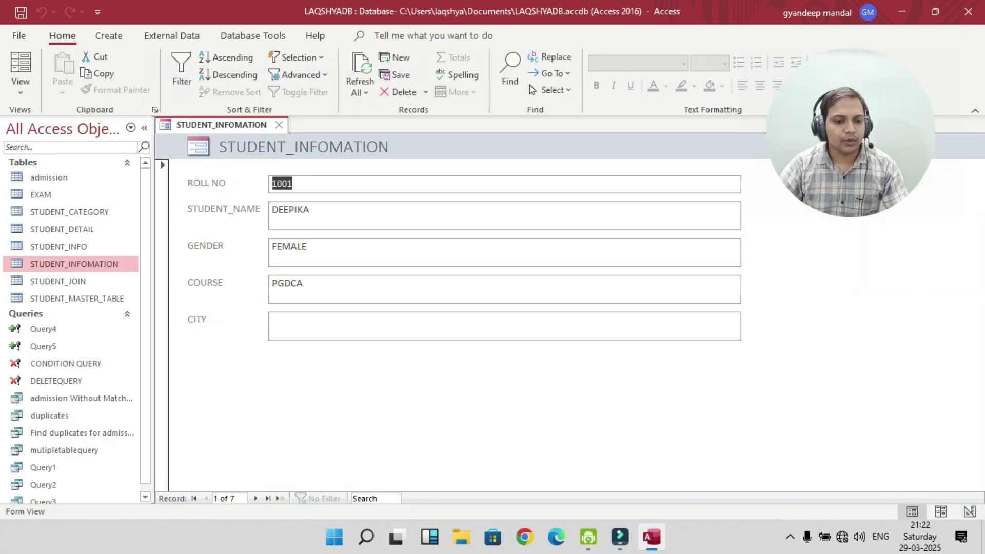
{"action": "left_click", "coordinate": [20, 90]}
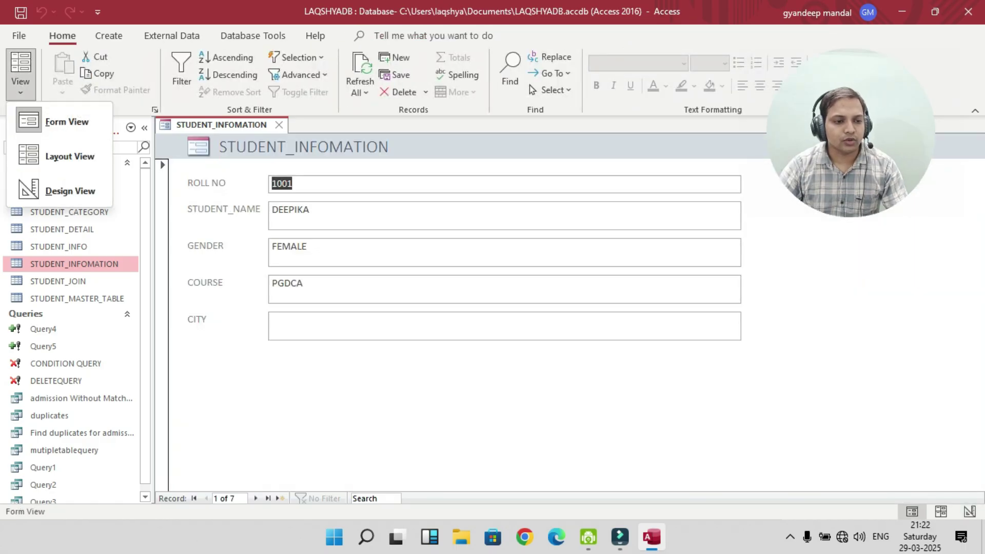
{"action": "key", "text": "Escape"}
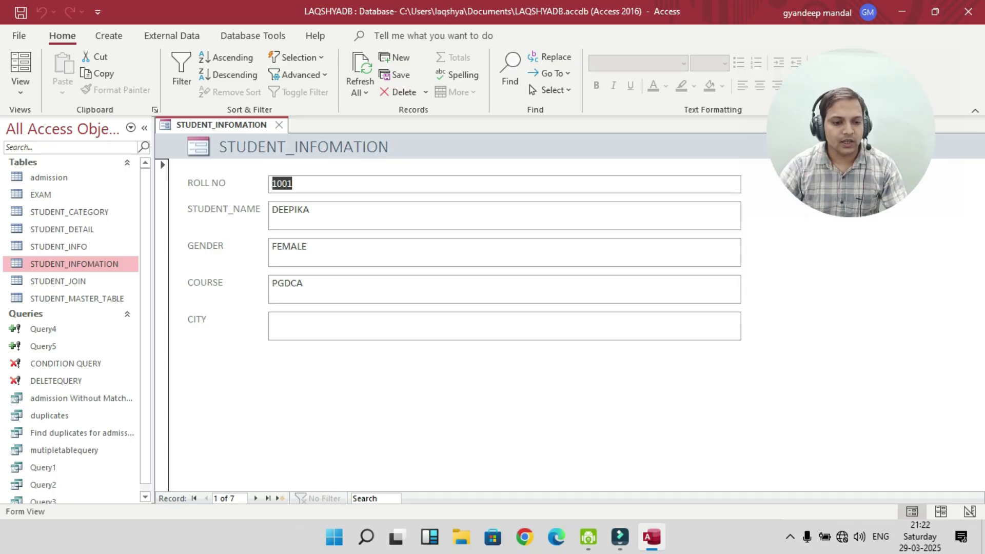
Browse forward and backward through the student records in the form.
{"action": "left_click", "coordinate": [255, 498]}
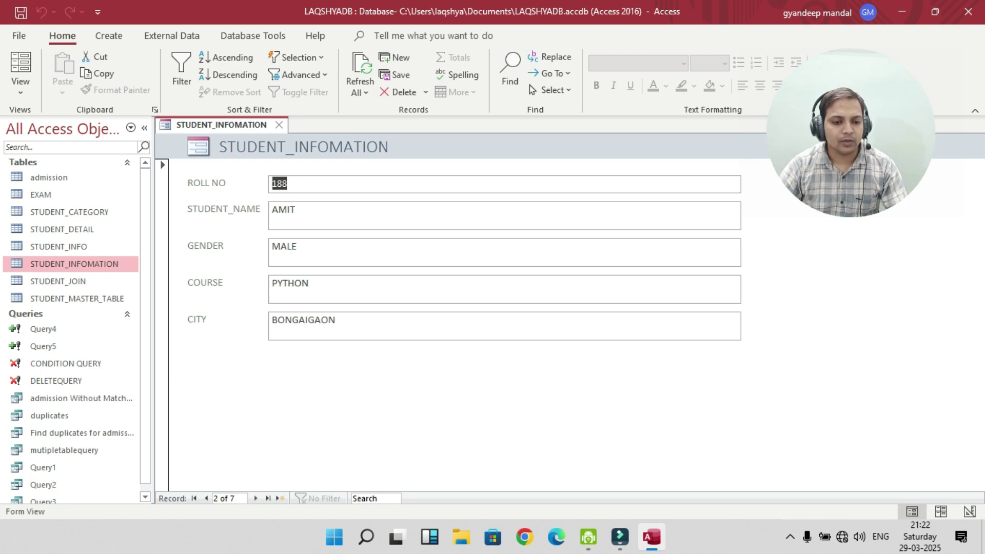
{"action": "left_click", "coordinate": [255, 498]}
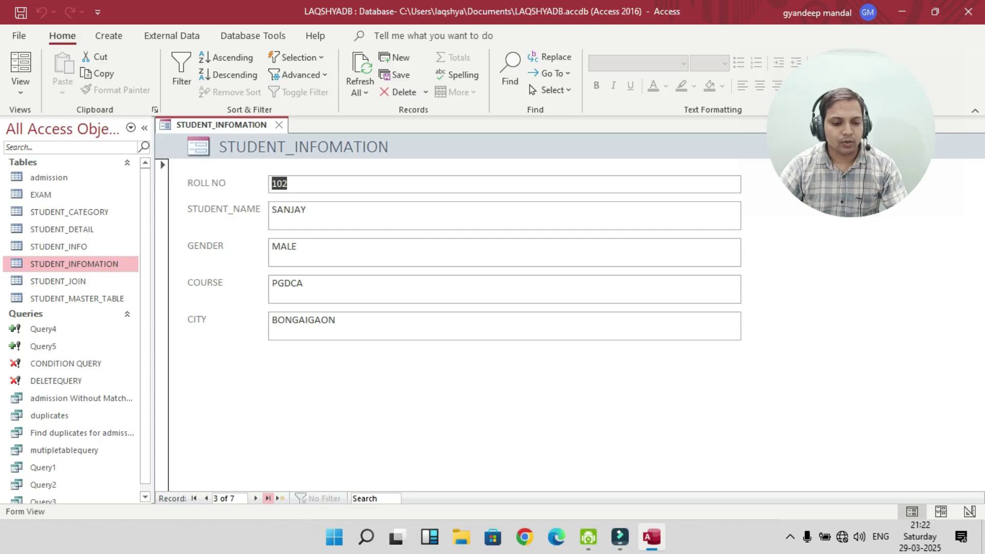
{"action": "left_click", "coordinate": [255, 498]}
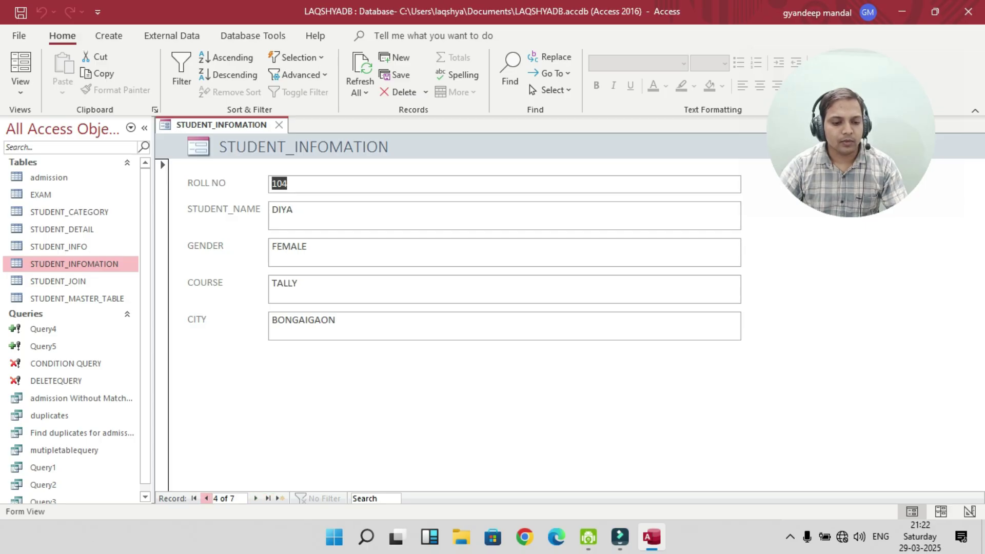
{"action": "left_click", "coordinate": [206, 498]}
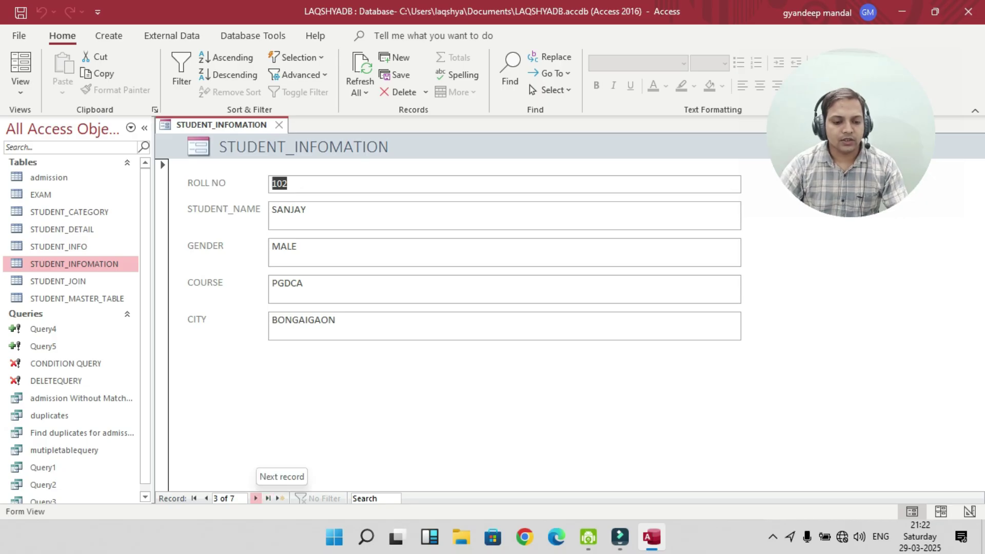
{"action": "left_click", "coordinate": [255, 498]}
{"action": "left_click", "coordinate": [206, 498]}
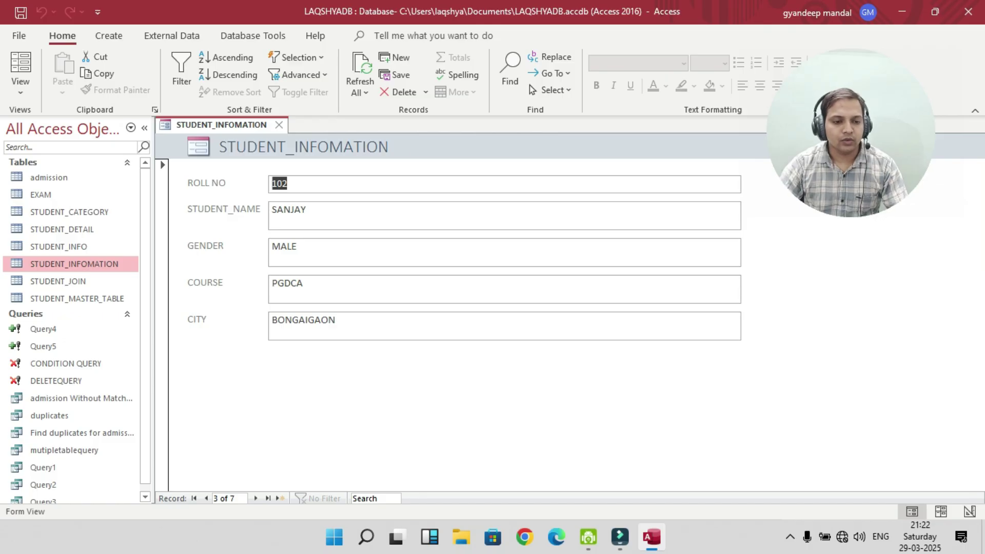
Save the form as STUDENT_INFOMATION and close it.
{"action": "left_click", "coordinate": [109, 36]}
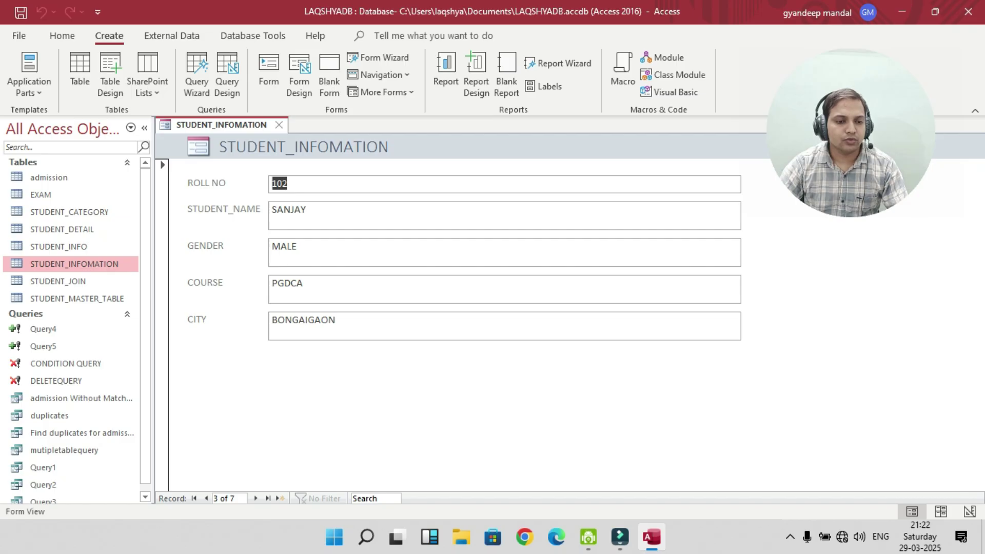
{"action": "key", "text": "ctrl+s"}
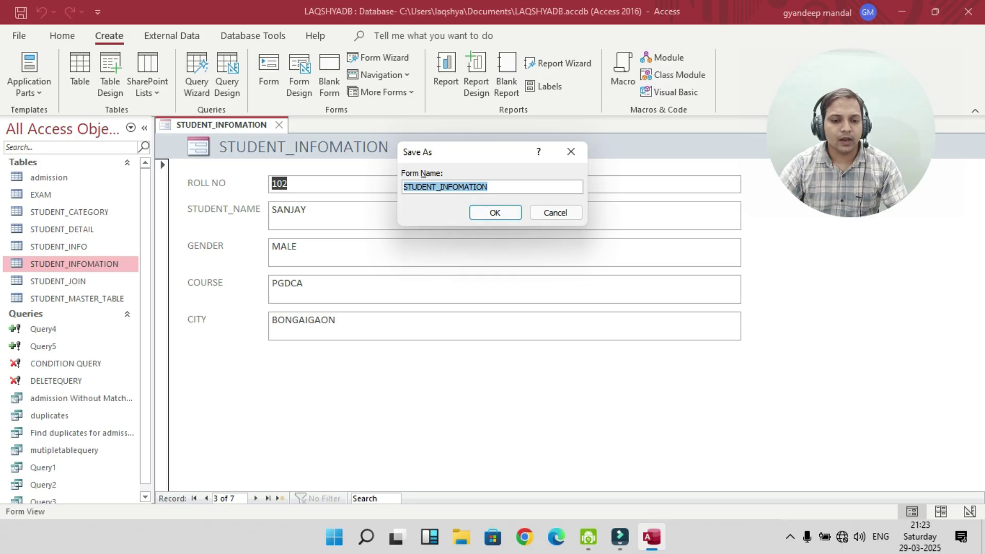
{"action": "key", "text": "Return"}
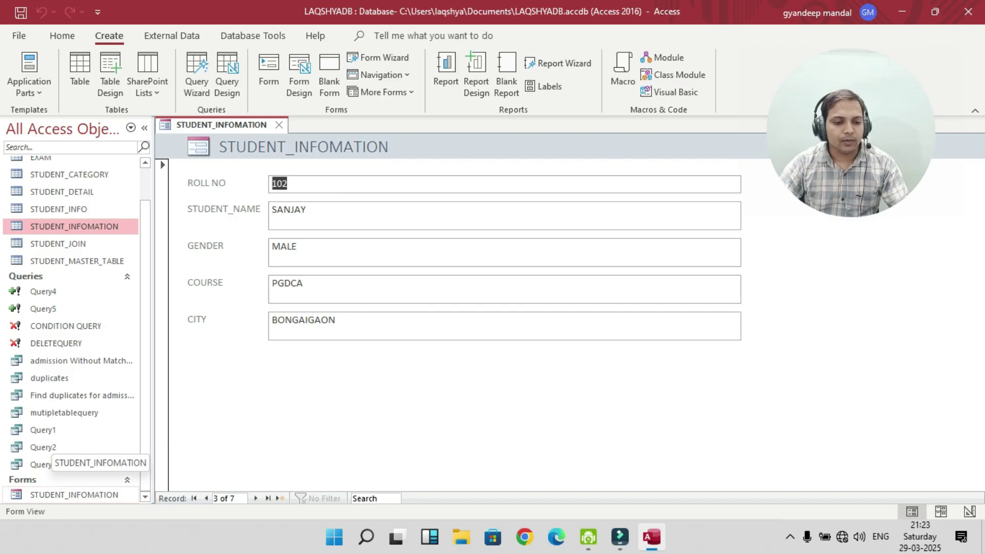
{"action": "left_click", "coordinate": [279, 125]}
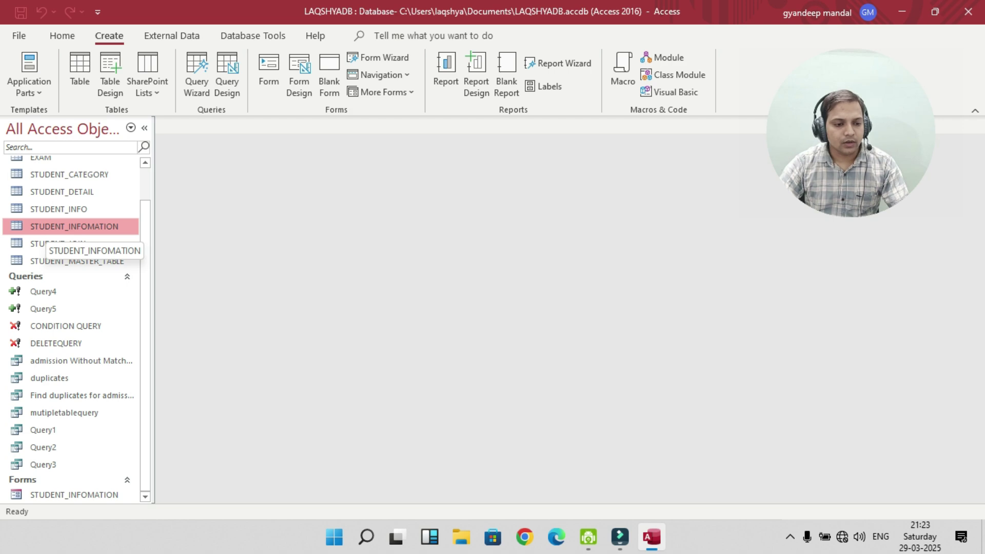
Create a Multiple Items form from the STUDENT_INFOMATION table and look through its records.
{"action": "left_click", "coordinate": [379, 57]}
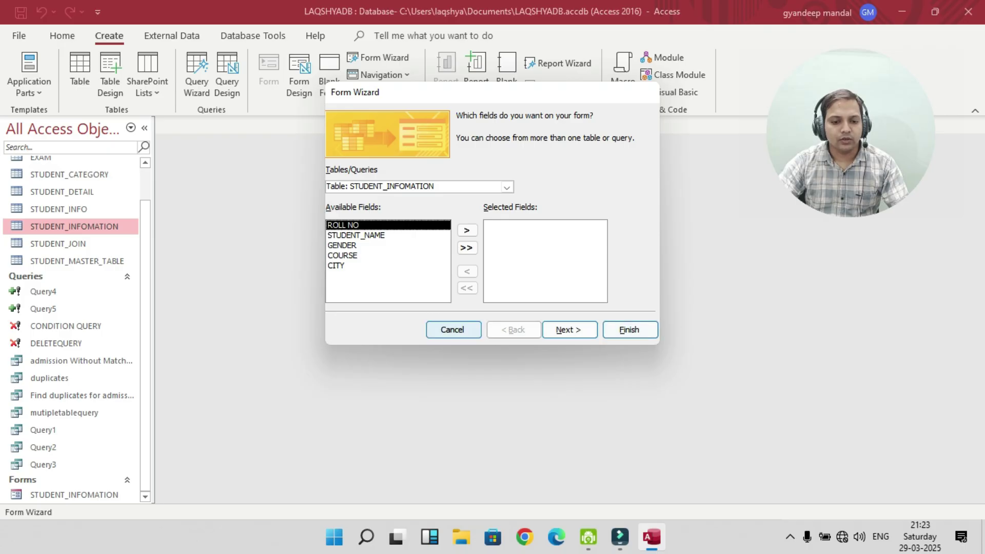
{"action": "key", "text": "Escape"}
{"action": "left_click", "coordinate": [383, 91]}
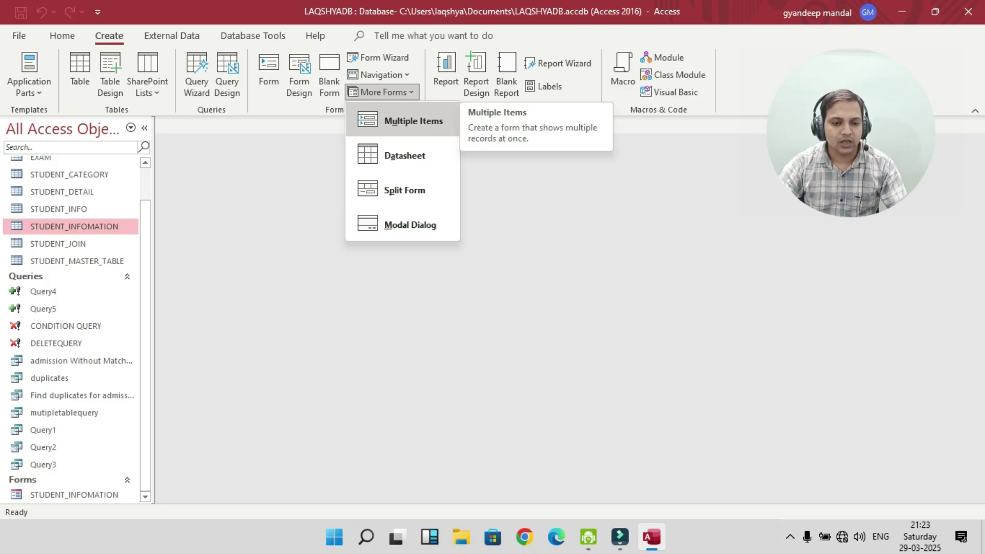
{"action": "left_click", "coordinate": [413, 121]}
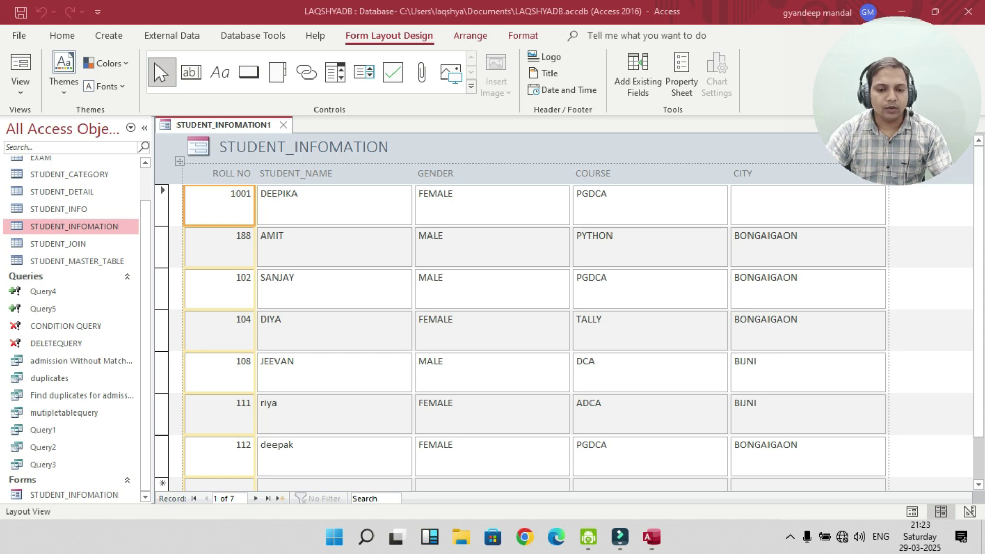
{"action": "scroll", "coordinate": [564, 334], "scroll_direction": "down", "scroll_amount": 2}
{"action": "scroll", "coordinate": [564, 333], "scroll_direction": "up", "scroll_amount": 2}
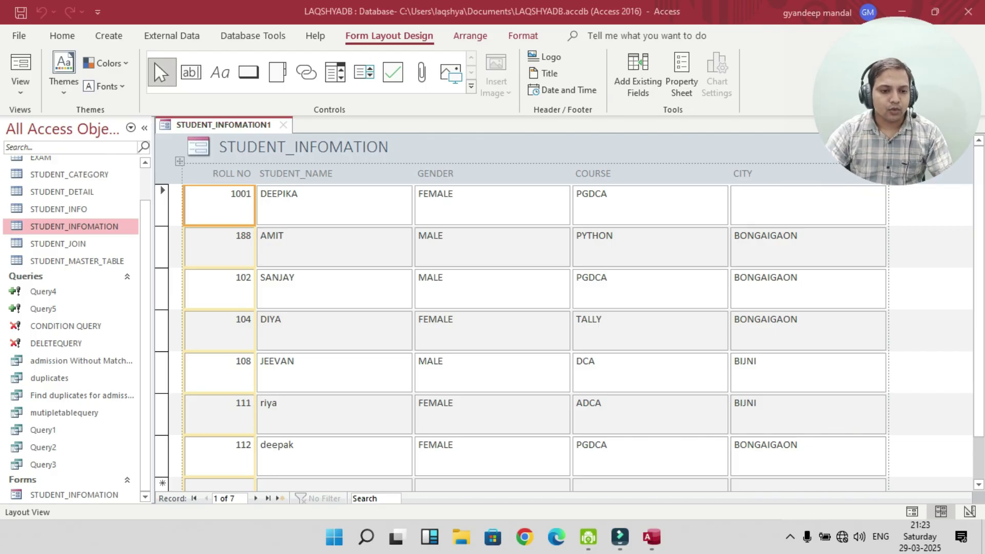
Close the Multiple Items form, saving it as STUDENT_INFOMATION1.
{"action": "left_click", "coordinate": [283, 125]}
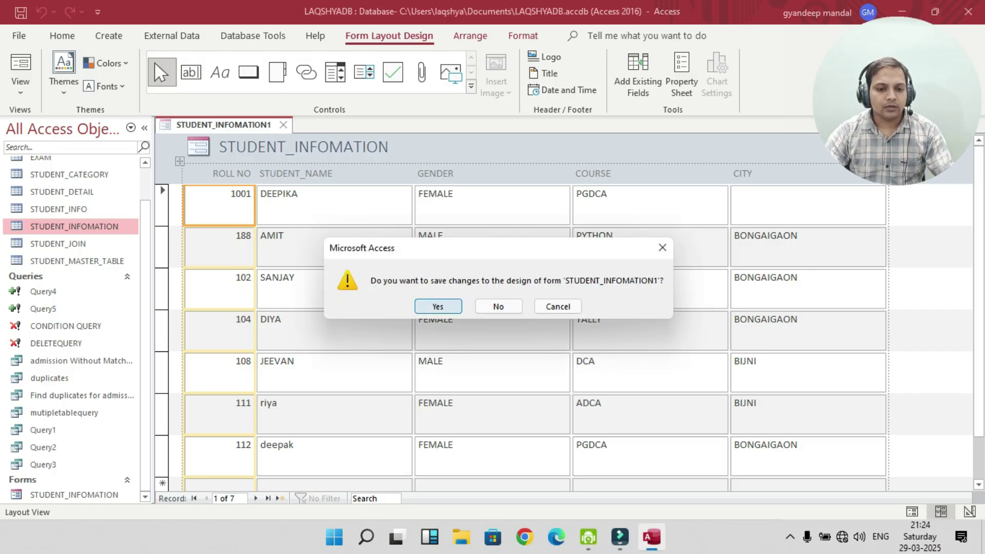
{"action": "key", "text": "Return"}
{"action": "key", "text": "Return"}
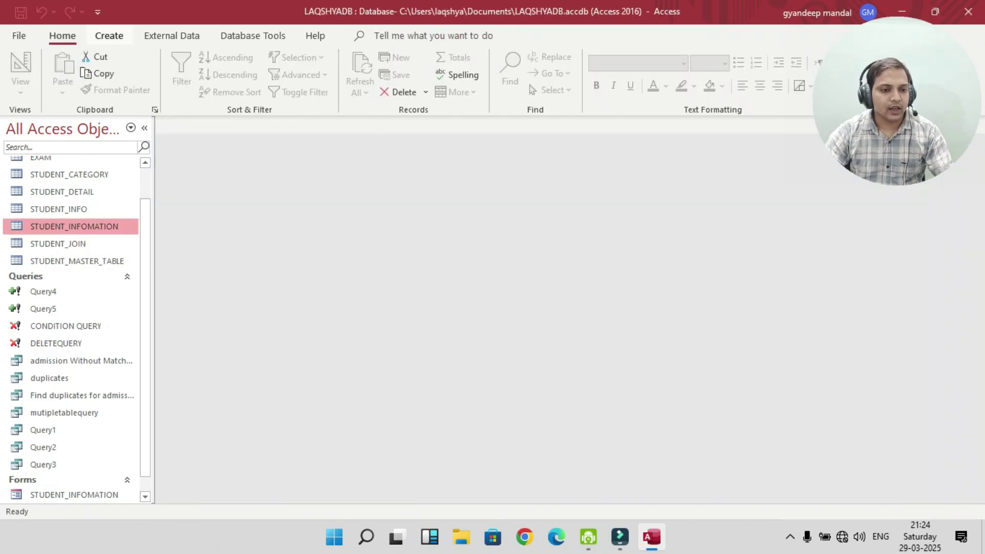
Create a Datasheet form from the STUDENT_INFOMATION table and save it as STUDENT_INFOMATION2.
{"action": "left_click", "coordinate": [109, 35]}
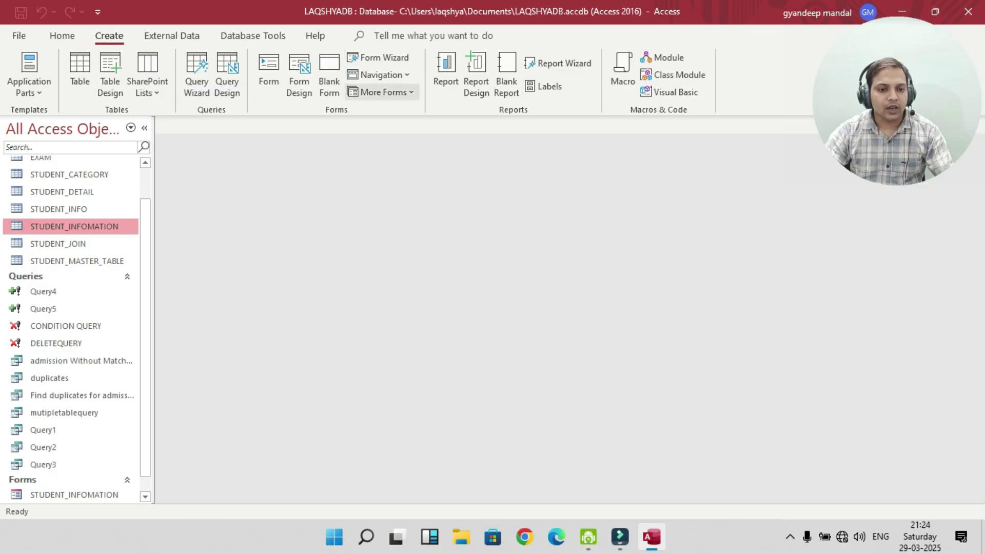
{"action": "left_click", "coordinate": [382, 92]}
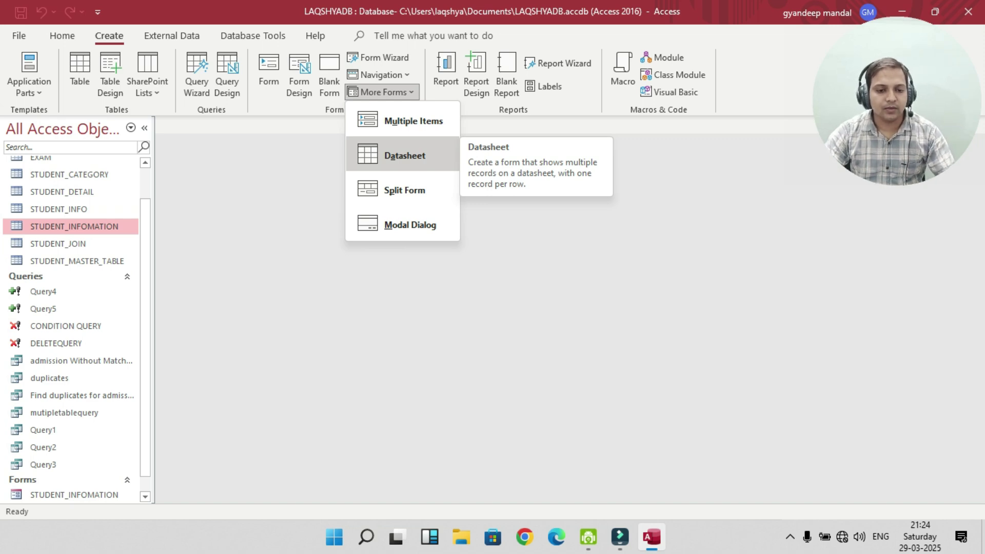
{"action": "left_click", "coordinate": [405, 155]}
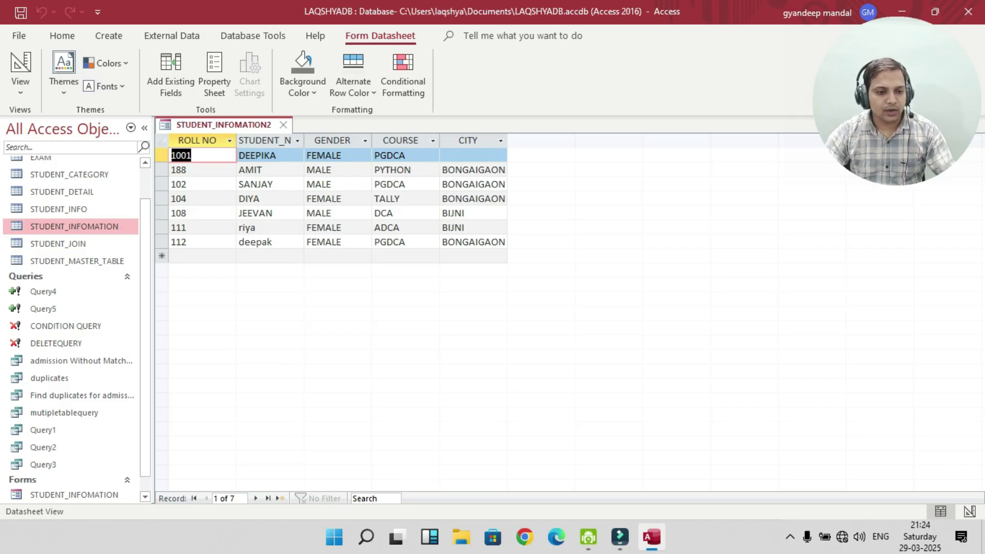
{"action": "key", "text": "ctrl+s"}
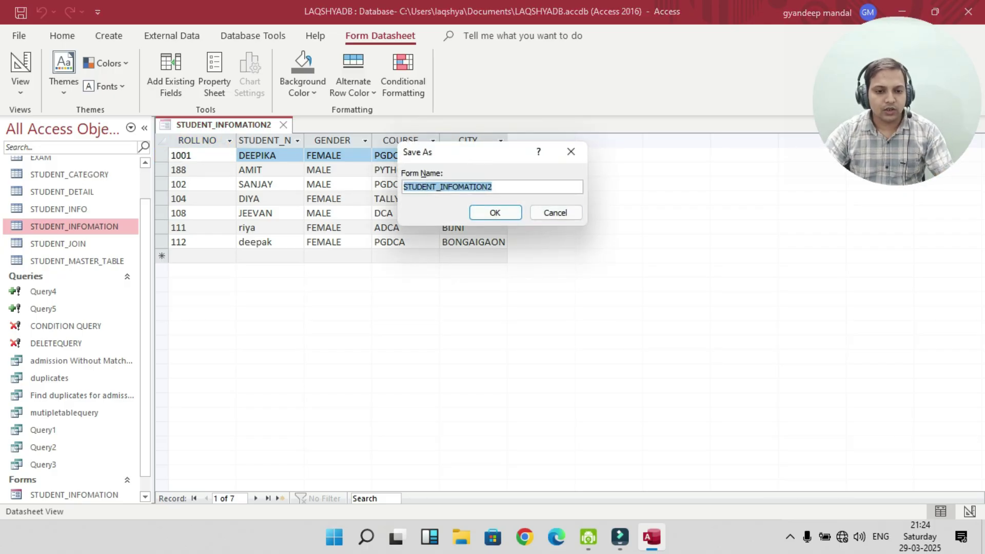
{"action": "key", "text": "Return"}
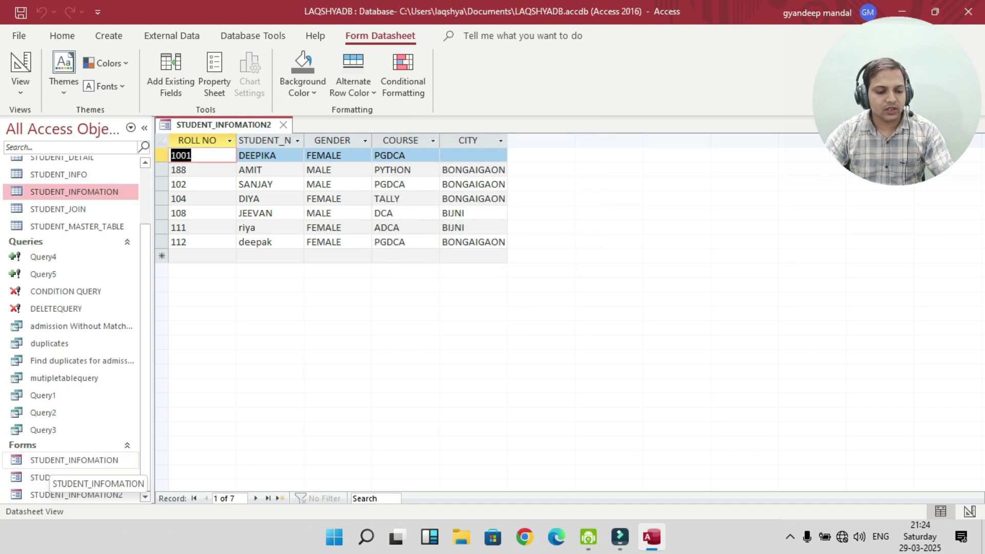
Open the STUDENT_INFOMATION form and try to rename it while it is open.
{"action": "double_click", "coordinate": [73, 459]}
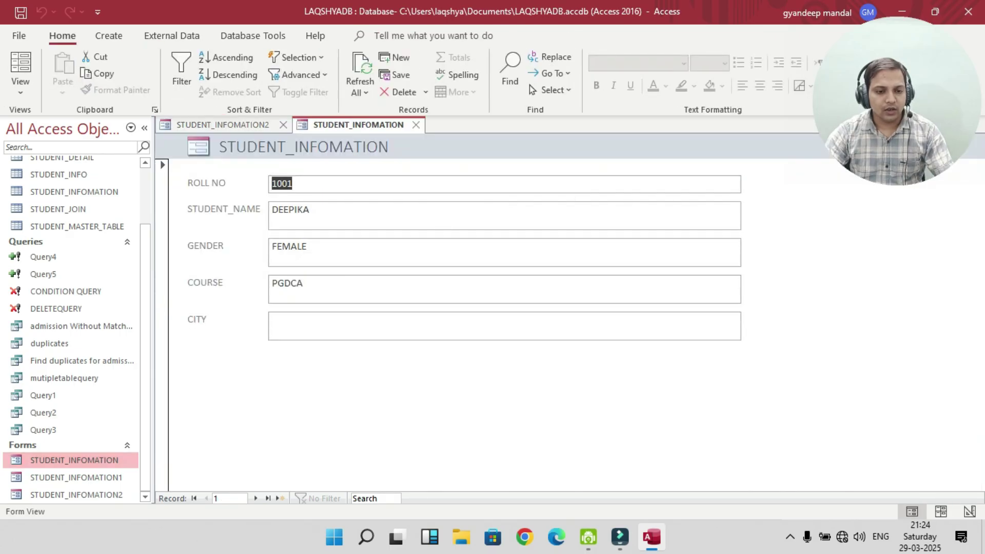
{"action": "right_click", "coordinate": [342, 126]}
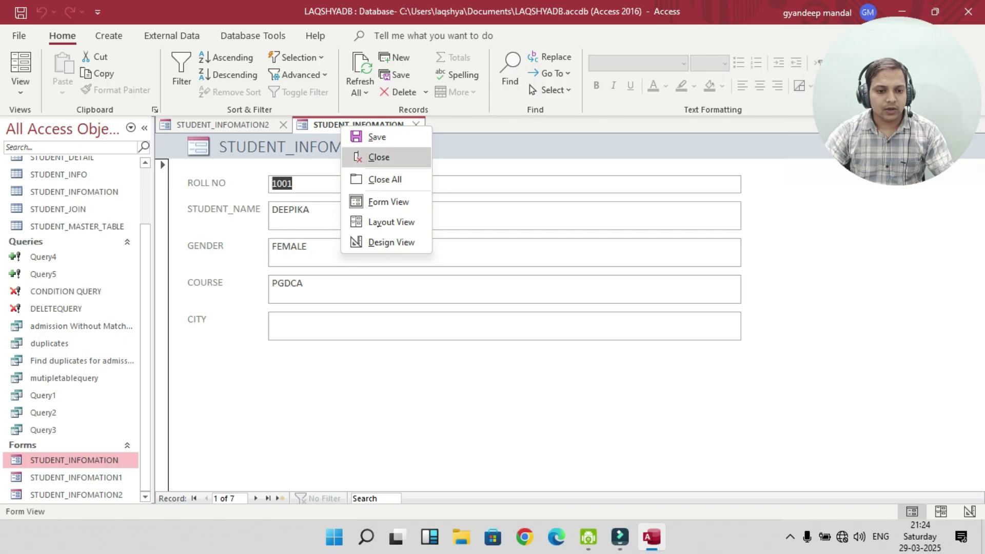
{"action": "left_click", "coordinate": [83, 460]}
{"action": "right_click", "coordinate": [84, 460]}
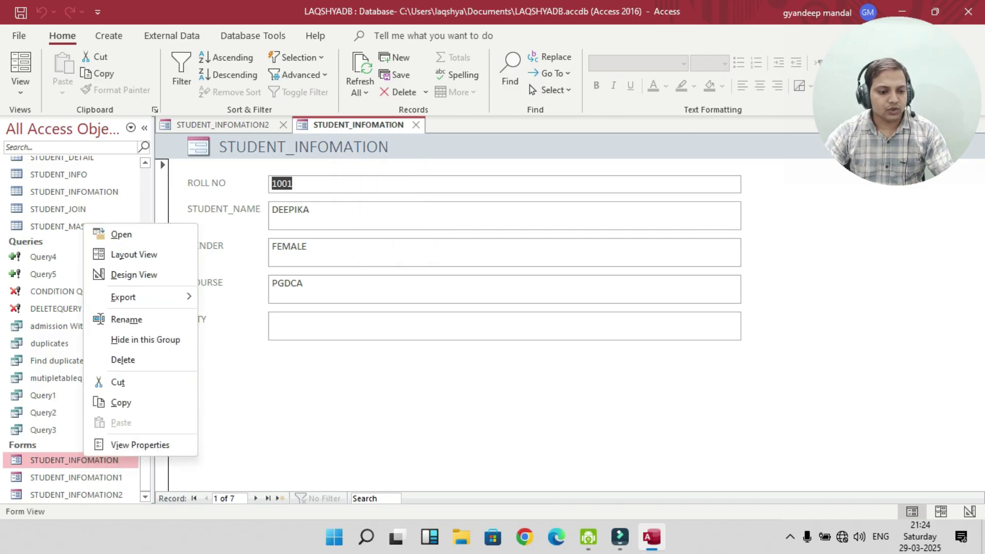
{"action": "left_click", "coordinate": [127, 319]}
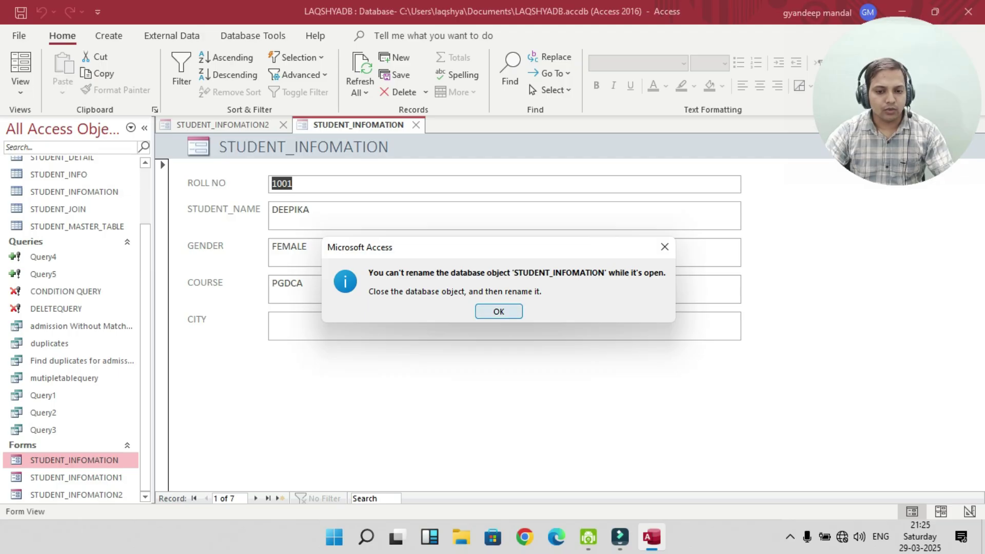
{"action": "key", "text": "Return"}
Close both open forms and rename the STUDENT_INFOMATION form as "single form".
{"action": "key", "text": "ctrl+w"}
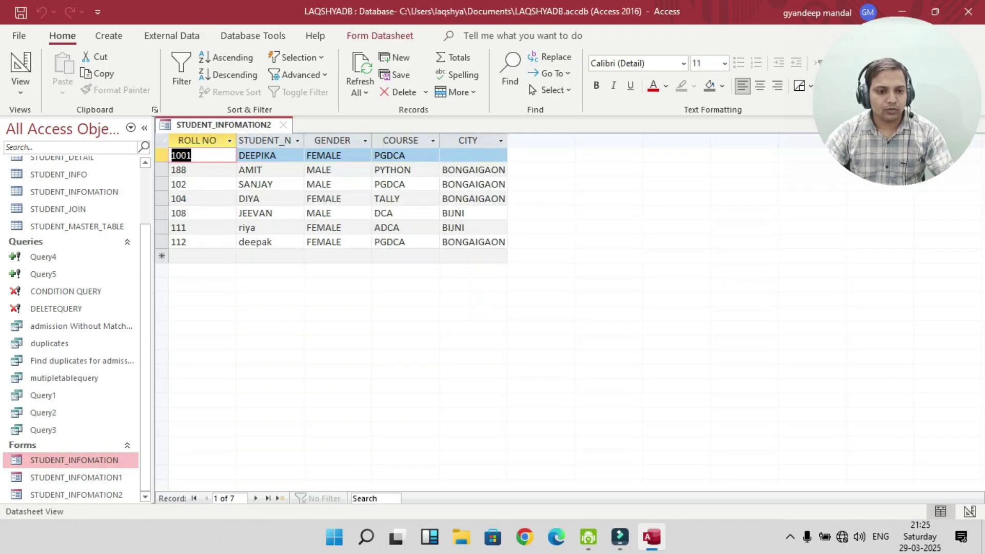
{"action": "key", "text": "ctrl+w"}
{"action": "key", "text": "shift+F10"}
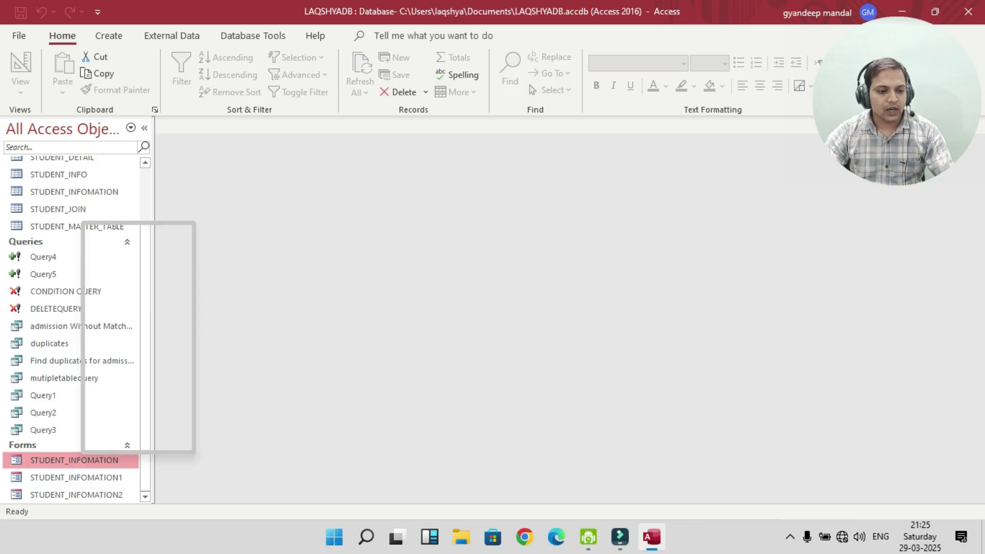
{"action": "key", "text": "Up"}
{"action": "key", "text": "Up"}
{"action": "key", "text": "Up"}
{"action": "key", "text": "Up"}
{"action": "key", "text": "Up"}
{"action": "key", "text": "Up"}
{"action": "key", "text": "Return"}
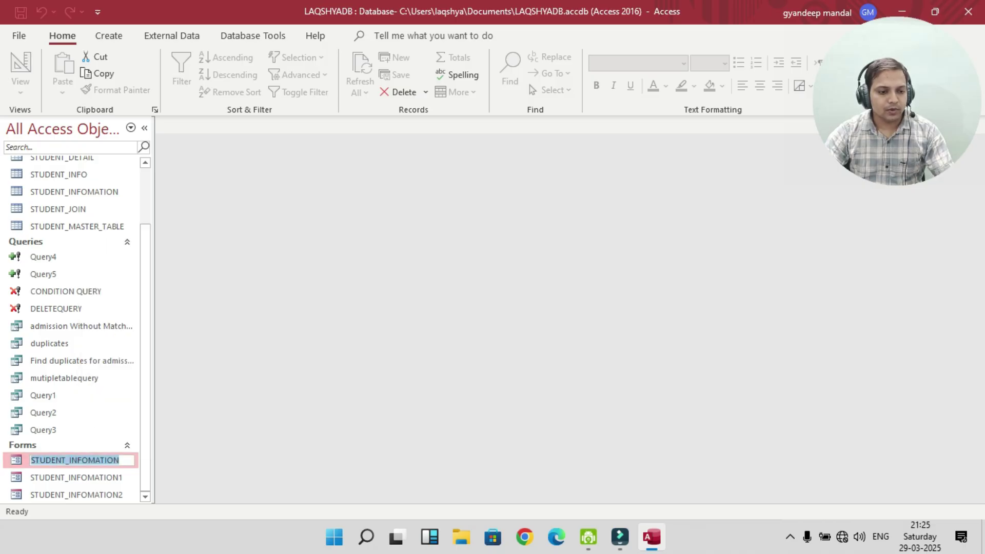
{"action": "type", "text": "single"}
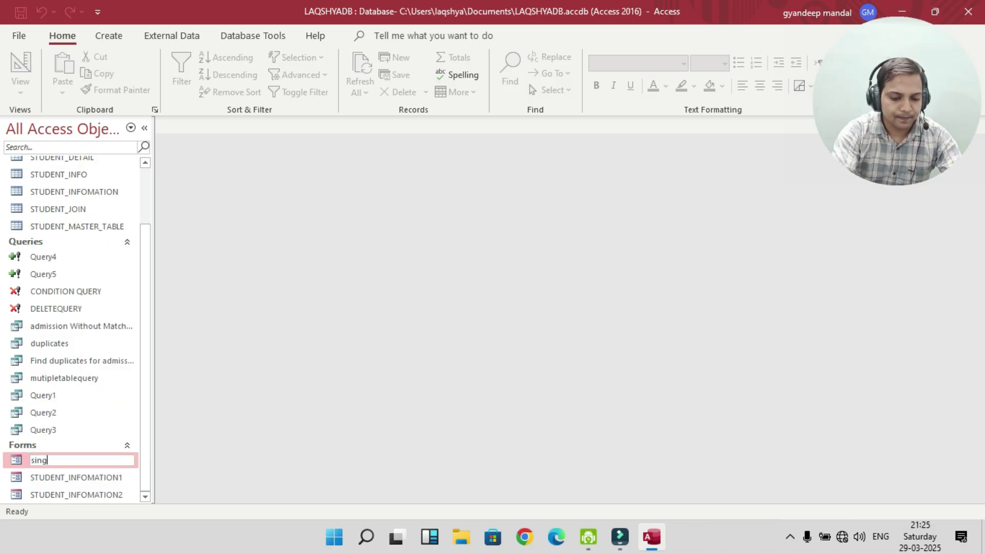
{"action": "key", "text": "BackSpace"}
{"action": "key", "text": "BackSpace"}
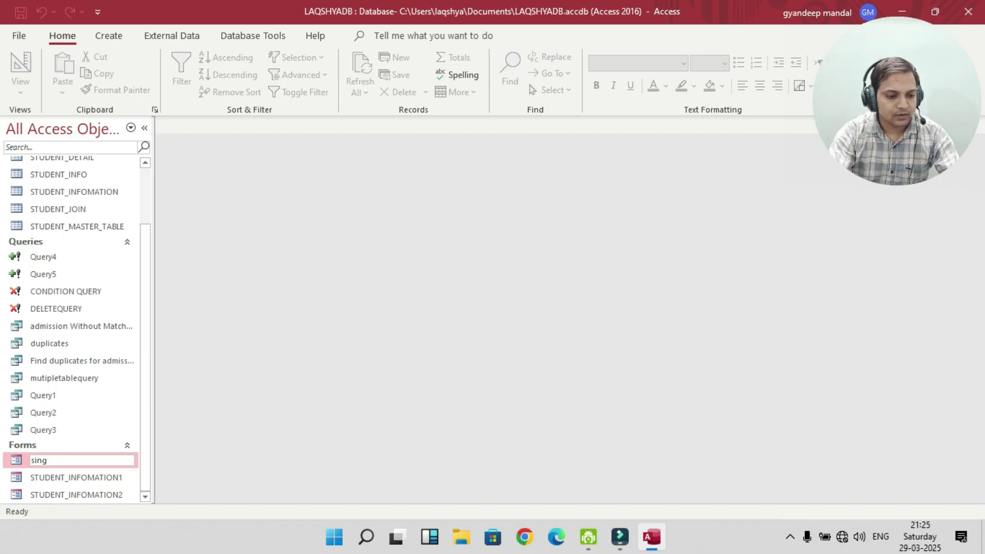
{"action": "key", "text": "BackSpace"}
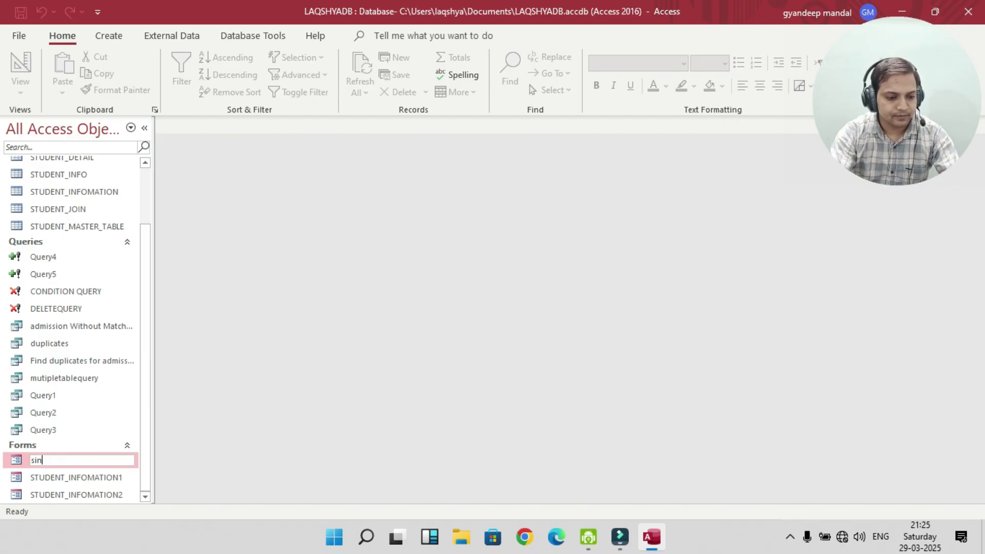
{"action": "key", "text": "BackSpace"}
{"action": "key", "text": "BackSpace"}
{"action": "type", "text": "ingle fo"}
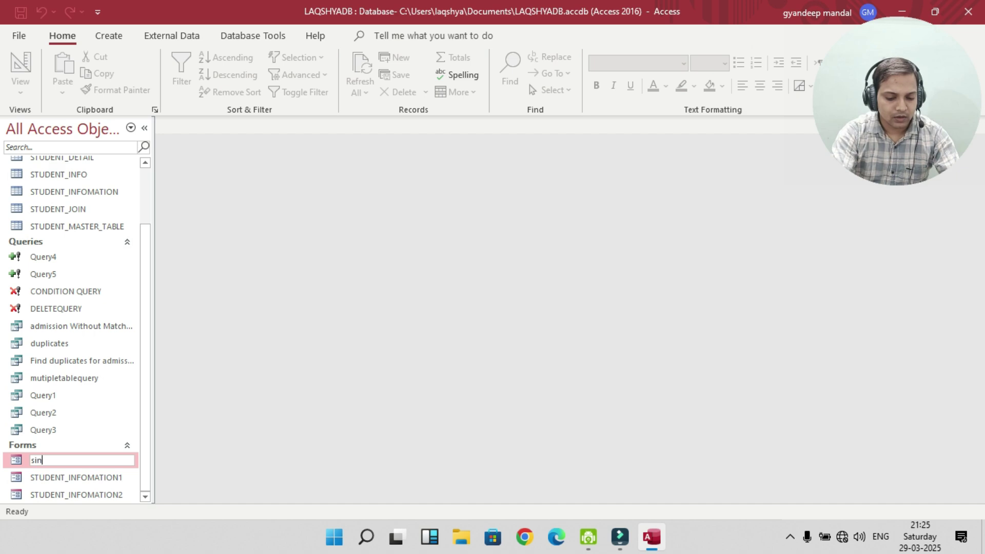
{"action": "type", "text": "rm"}
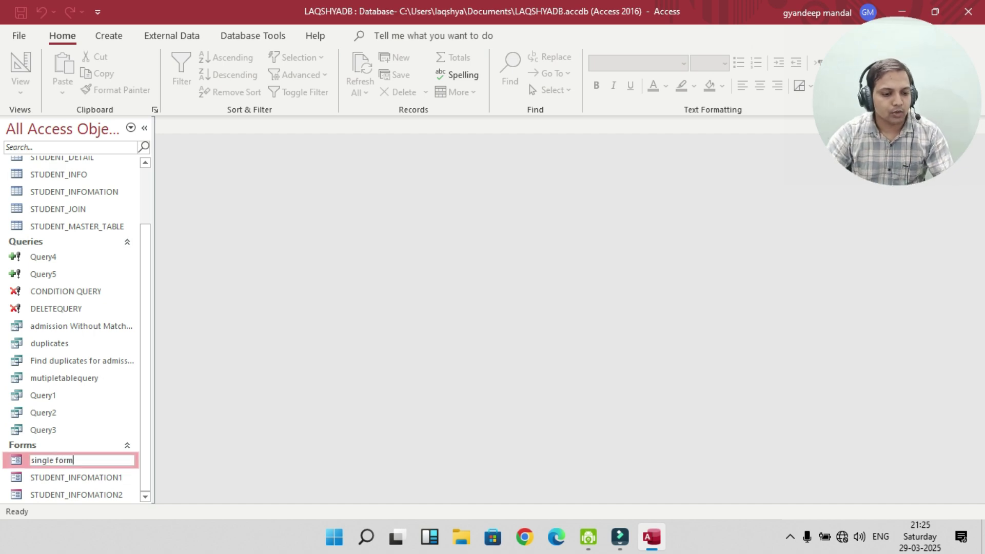
{"action": "key", "text": "Return"}
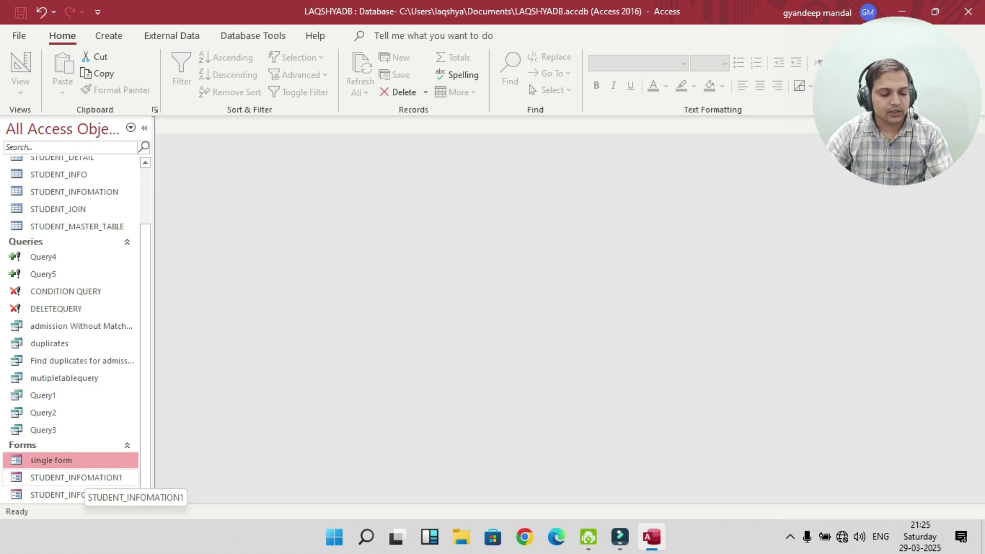
Rename the STUDENT_INFOMATION1 form as "multiple form".
{"action": "right_click", "coordinate": [82, 477]}
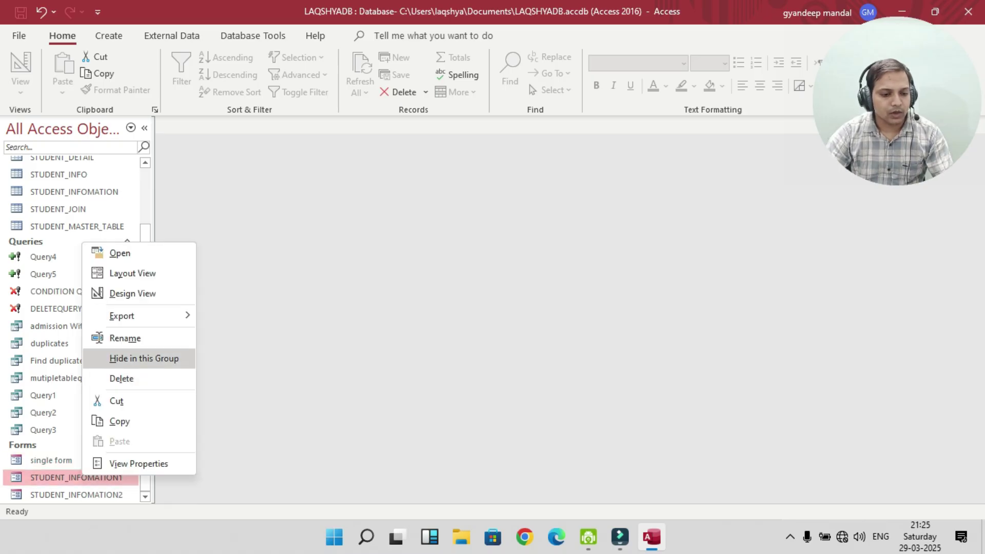
{"action": "left_click", "coordinate": [125, 338]}
{"action": "type", "text": "mu"}
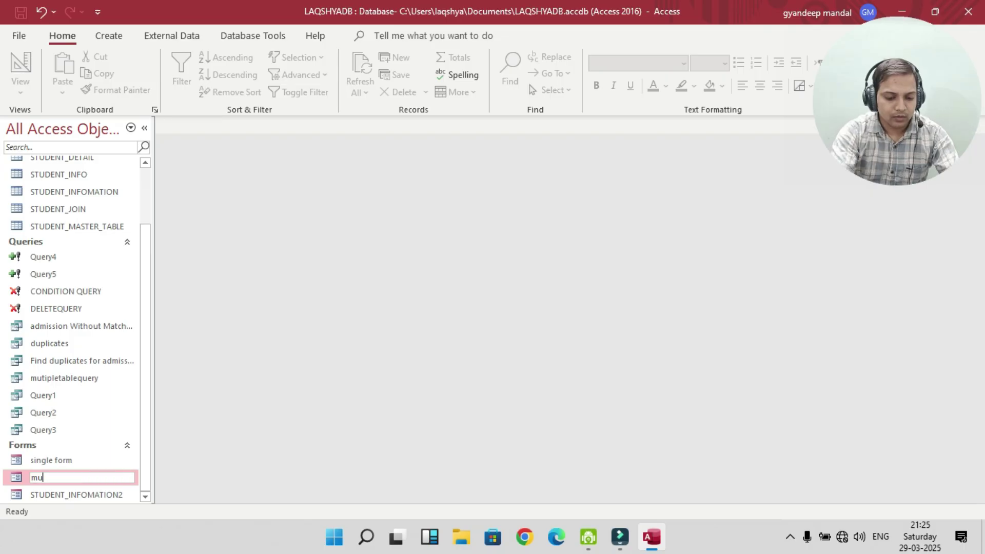
{"action": "type", "text": "lti"}
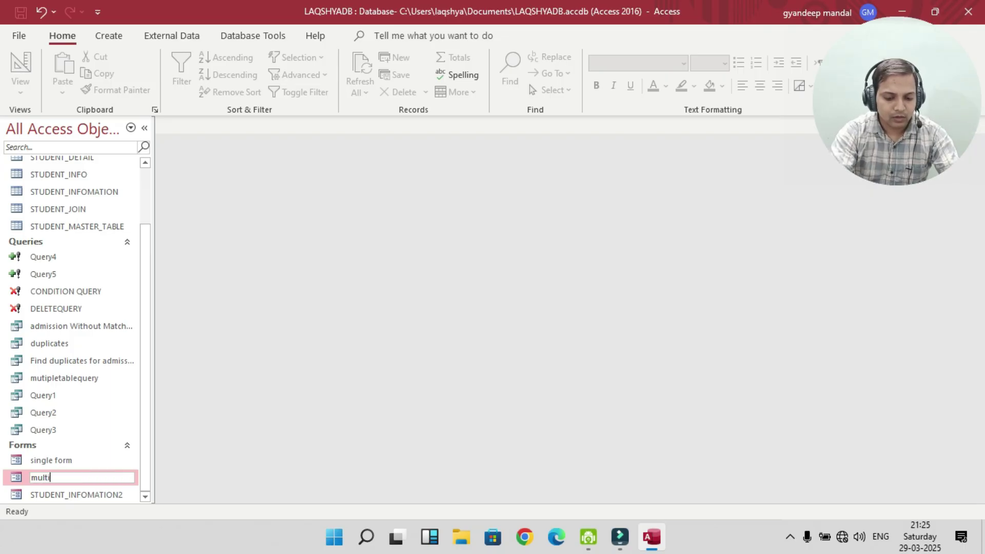
{"action": "type", "text": "ple form"}
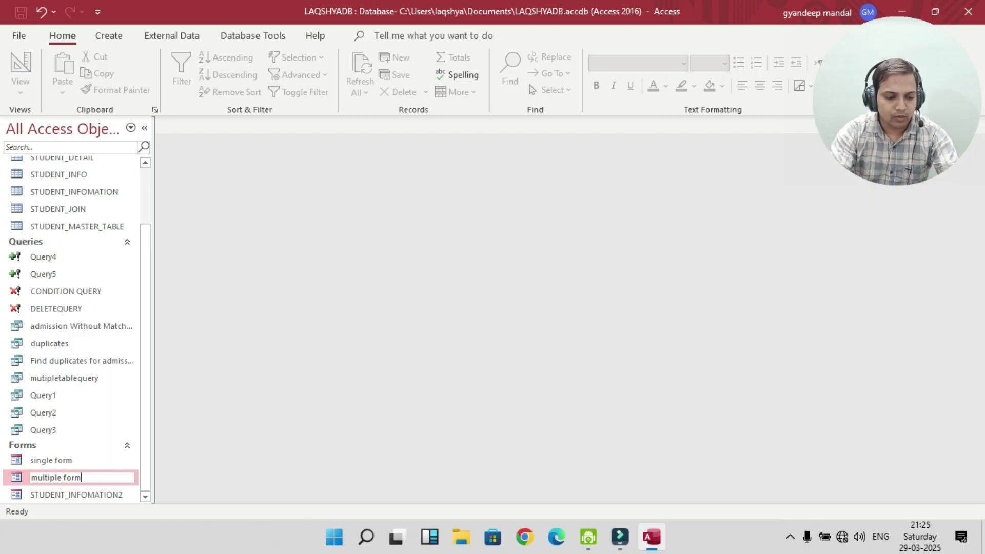
Rename the STUDENT_INFOMATION2 form as "datasheet".
{"action": "left_click", "coordinate": [80, 494]}
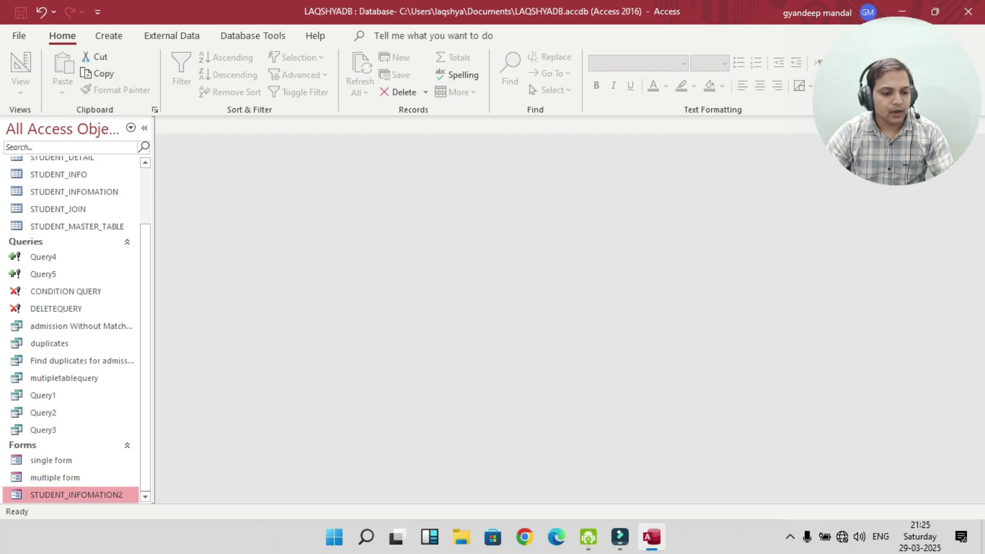
{"action": "right_click", "coordinate": [80, 494]}
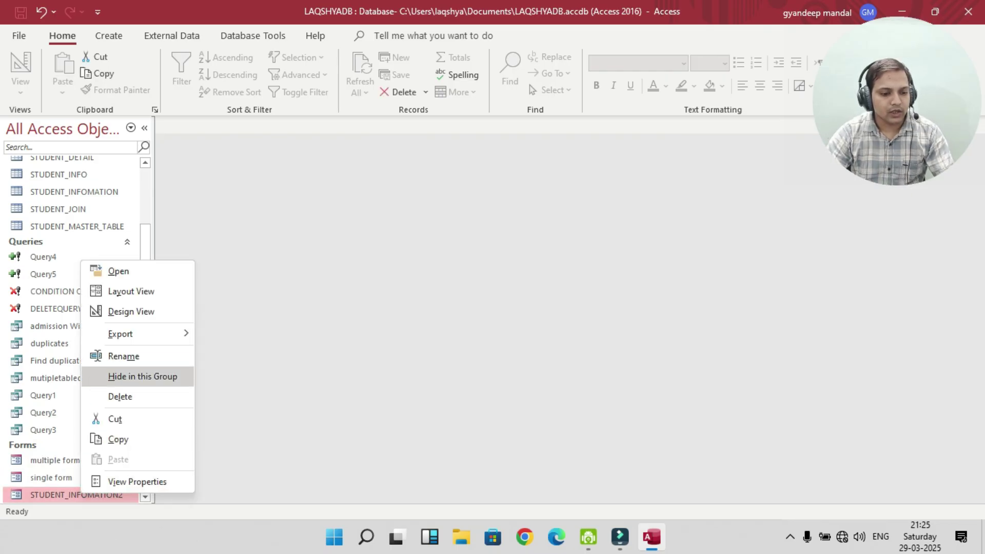
{"action": "key", "text": "Return"}
{"action": "type", "text": "d"}
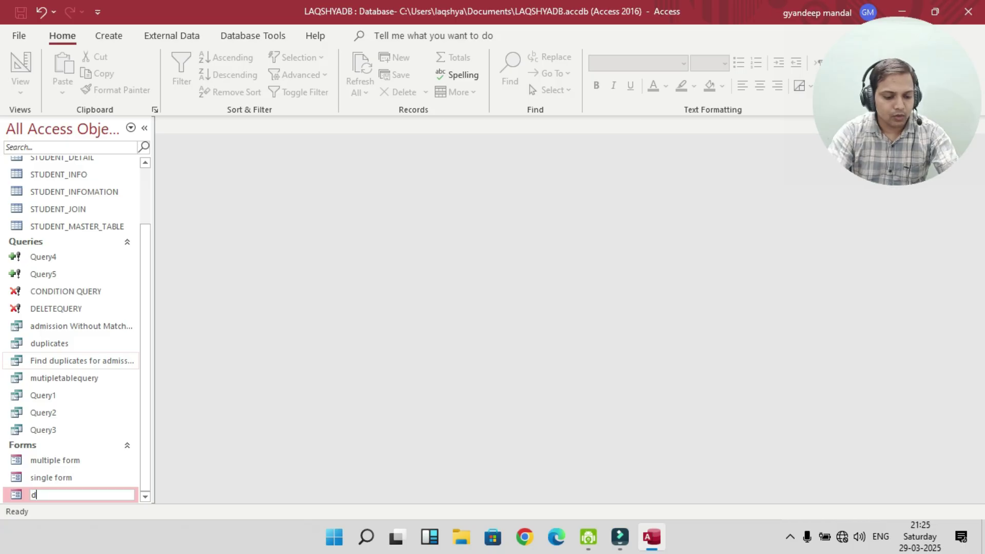
{"action": "type", "text": "atasheet"}
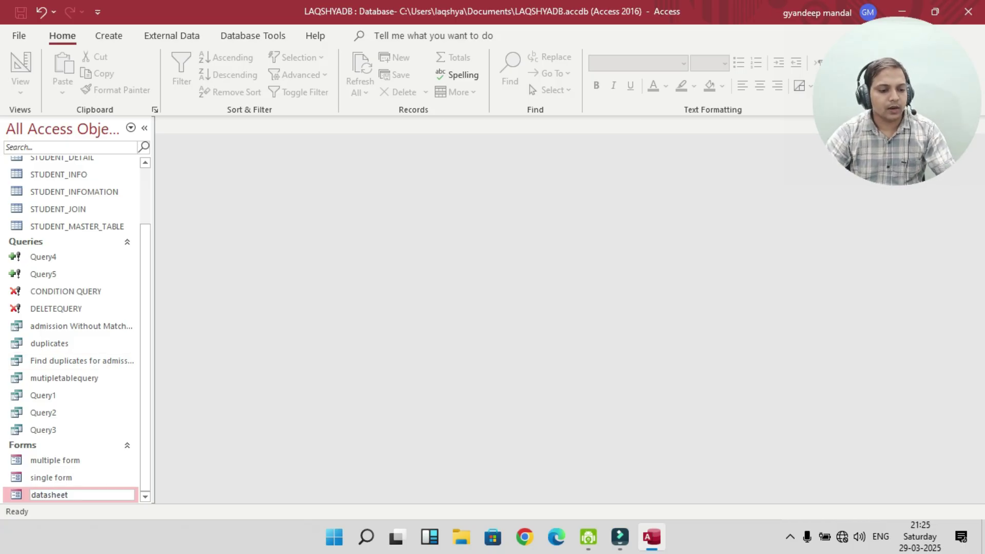
{"action": "key", "text": "Return"}
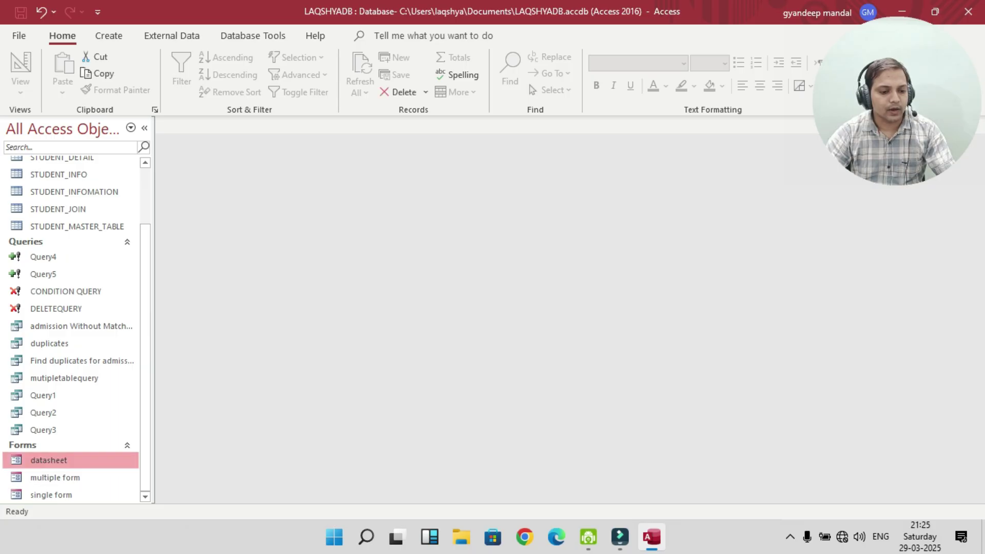
Open the form named "single form" and advance to its second record.
{"action": "key", "text": "Down"}
{"action": "key", "text": "Down"}
{"action": "key", "text": "Return"}
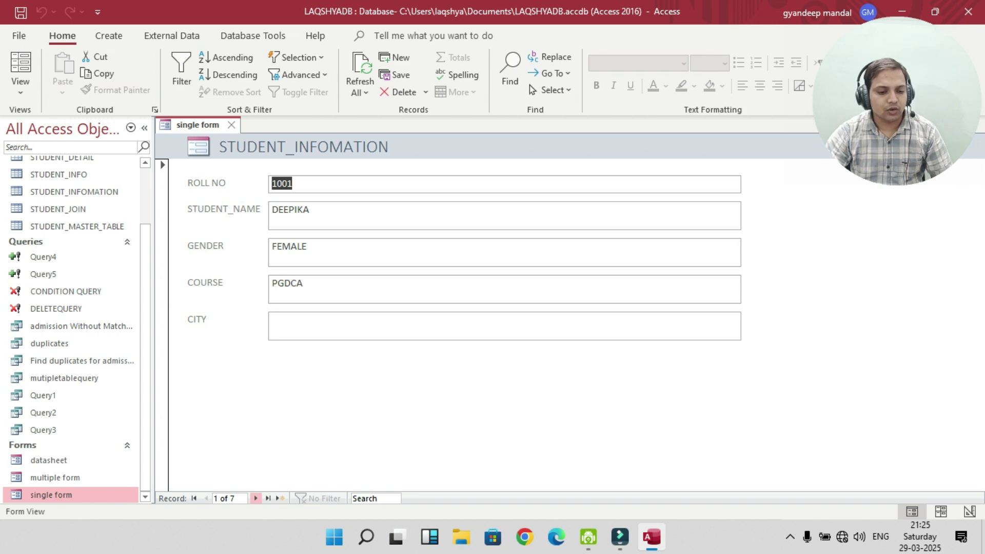
{"action": "key", "text": "Page_Down"}
Open the "multiple form" and "datasheet" forms to view how each lays out the records.
{"action": "key", "text": "F6"}
{"action": "key", "text": "Up"}
{"action": "key", "text": "Return"}
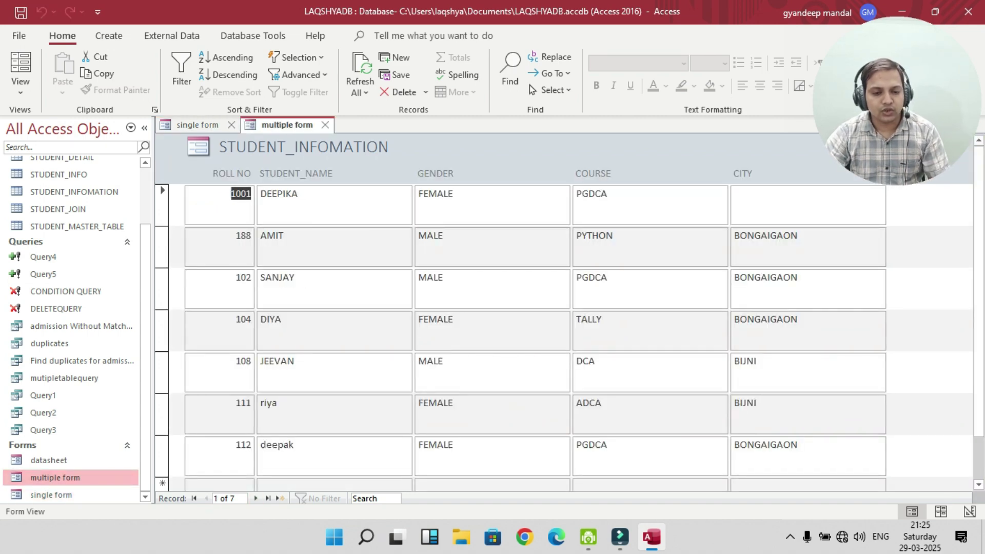
{"action": "key", "text": "F6"}
{"action": "key", "text": "Up"}
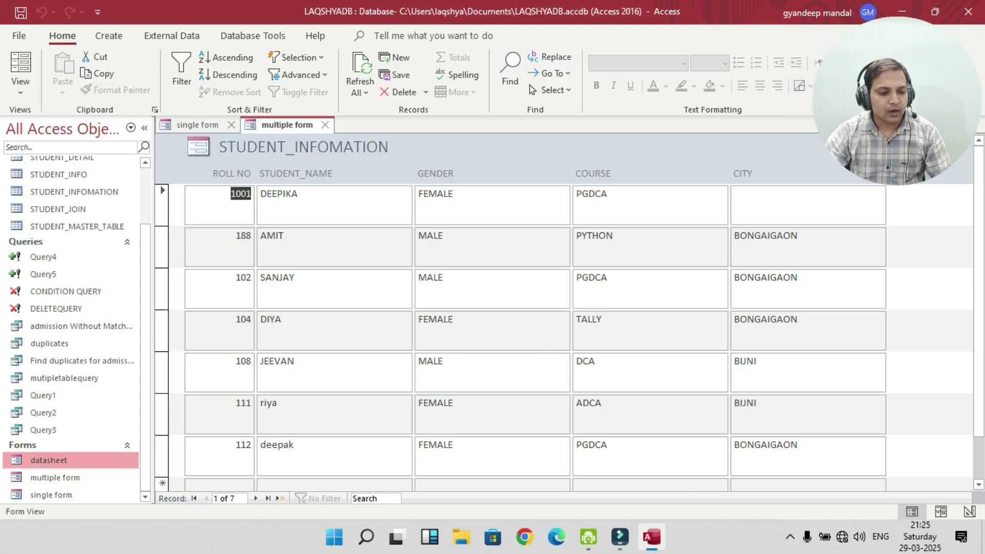
{"action": "key", "text": "Return"}
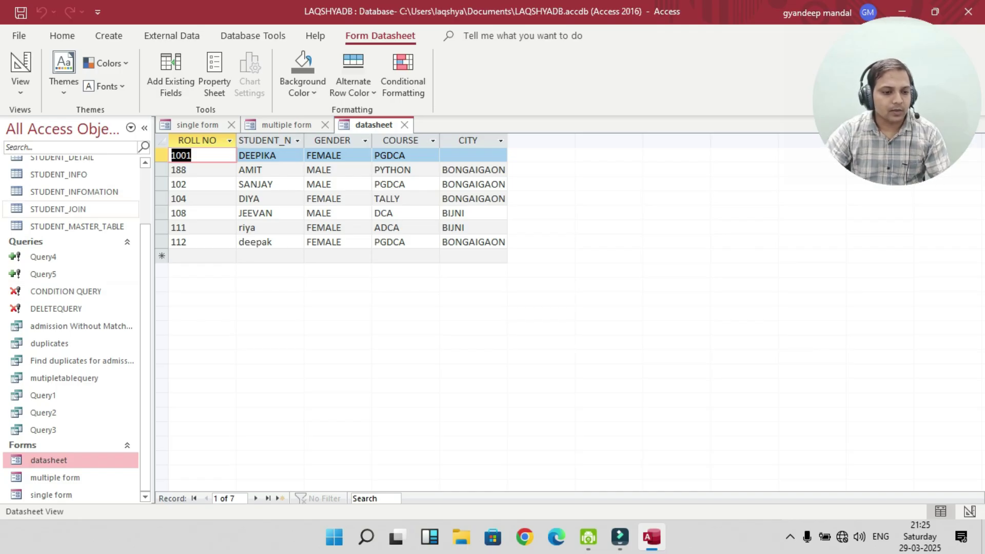
Select the STUDENT_INFOMATION table and close all three open forms.
{"action": "scroll", "coordinate": [72, 226], "scroll_direction": "up", "scroll_amount": 1}
{"action": "left_click", "coordinate": [72, 226]}
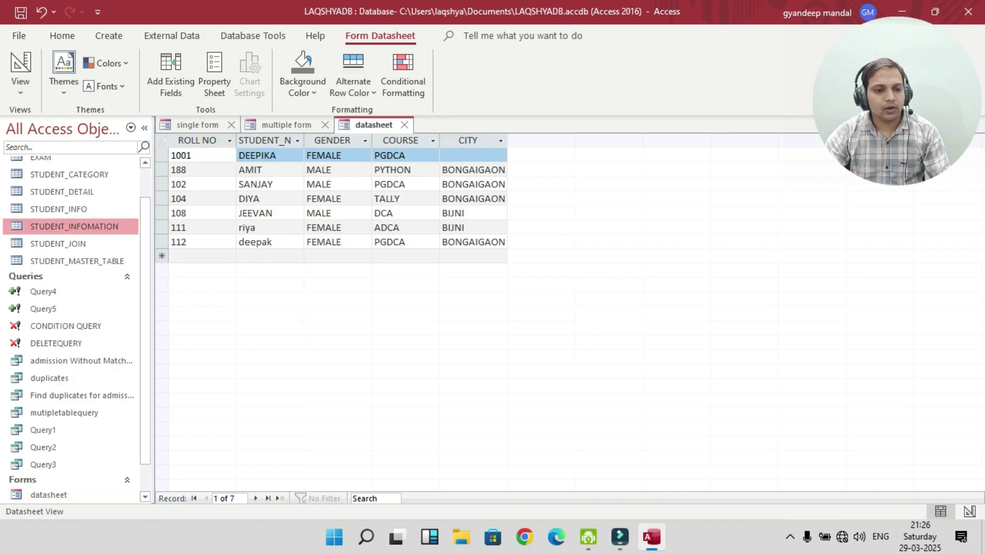
{"action": "key", "text": "ctrl+F4"}
{"action": "key", "text": "ctrl+F4"}
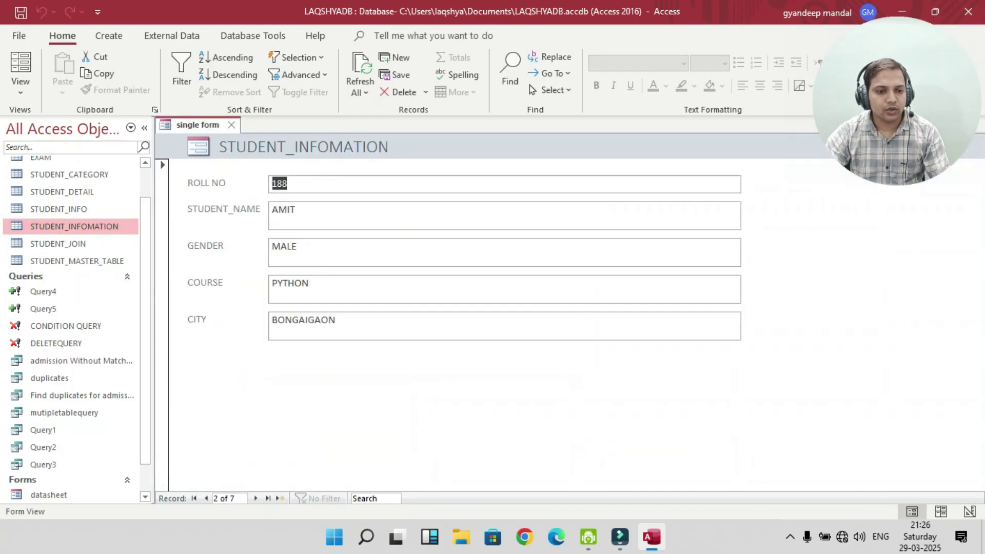
{"action": "key", "text": "ctrl+F4"}
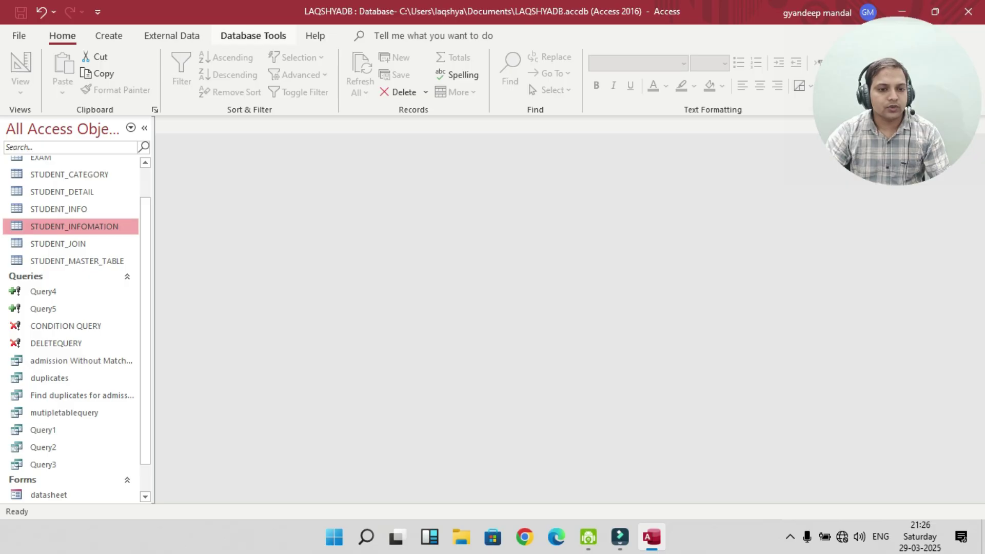
Create a Split Form from the STUDENT_INFOMATION table and step forward to its third record.
{"action": "left_click", "coordinate": [109, 35]}
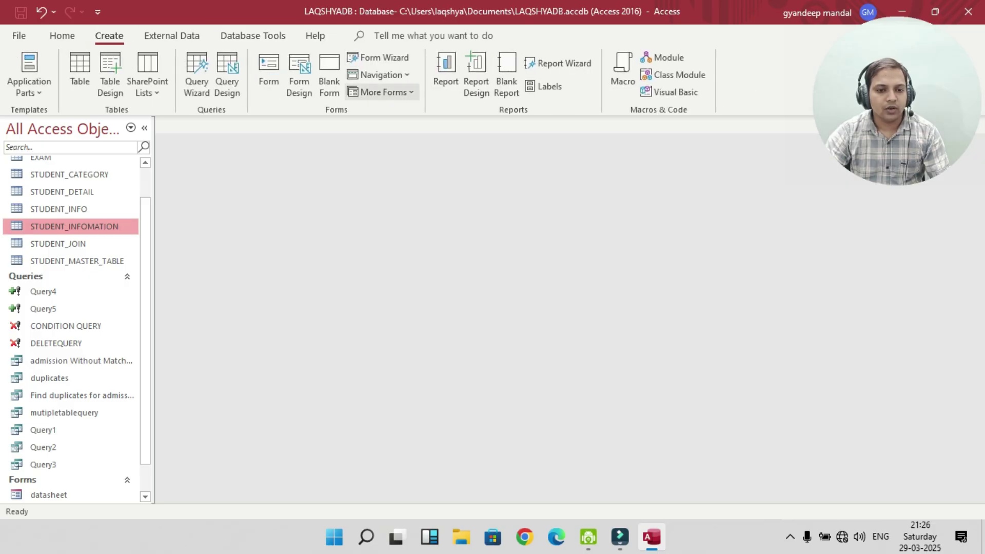
{"action": "left_click", "coordinate": [382, 92]}
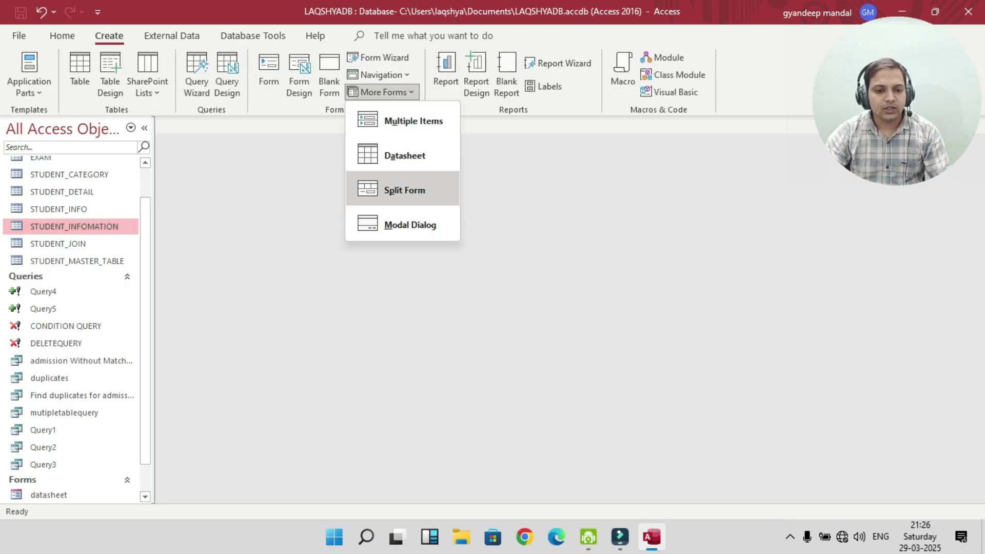
{"action": "left_click", "coordinate": [404, 189]}
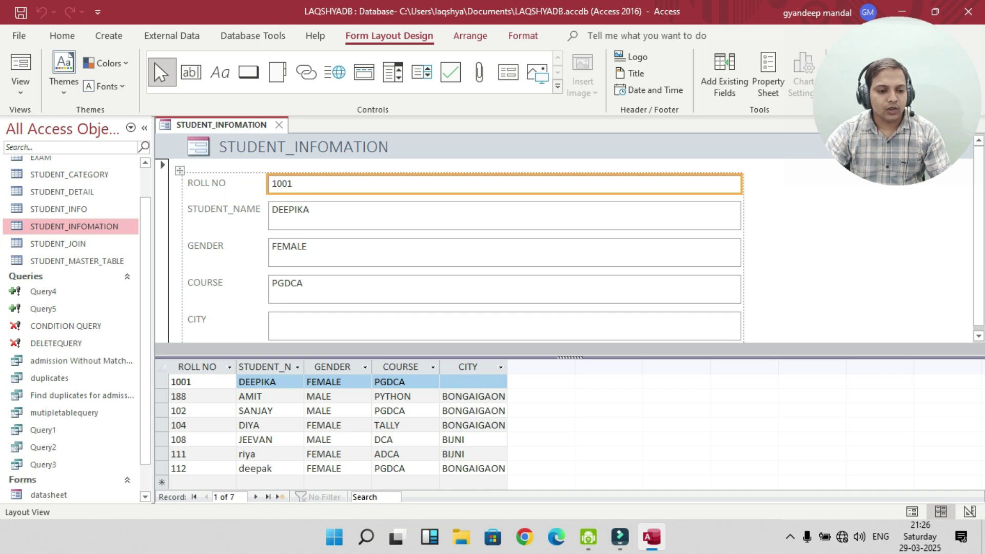
{"action": "left_click", "coordinate": [255, 496]}
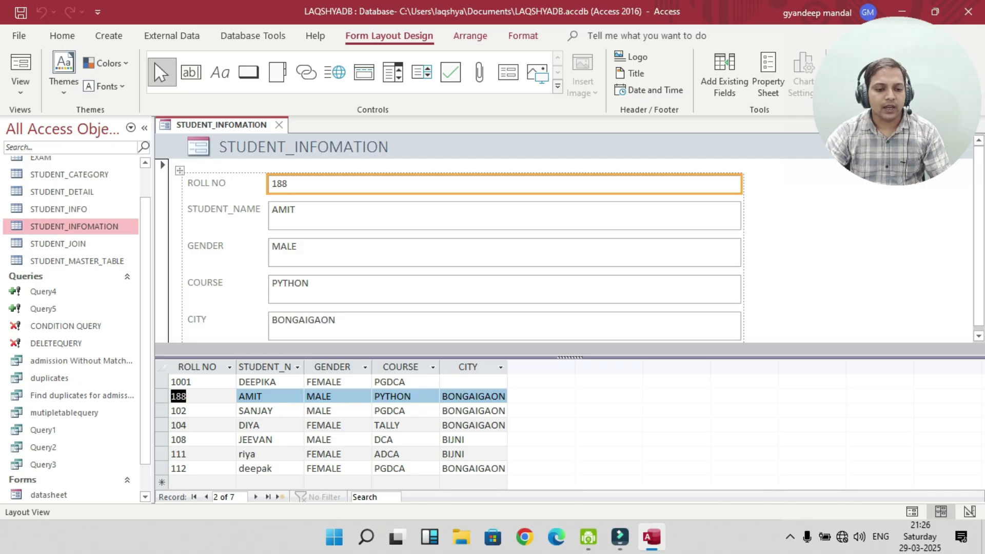
{"action": "left_click", "coordinate": [256, 496]}
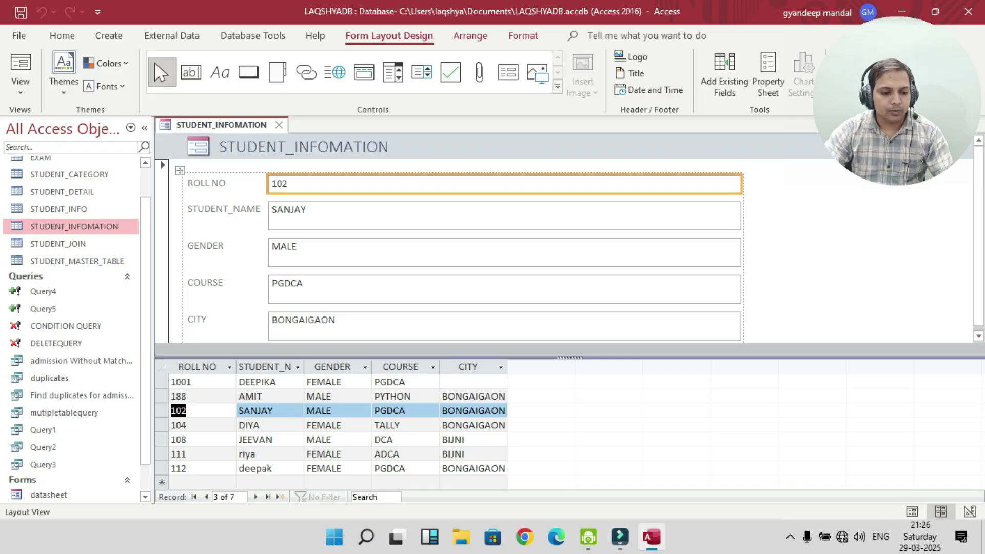
{"action": "scroll", "coordinate": [72, 413], "scroll_direction": "down", "scroll_amount": 1}
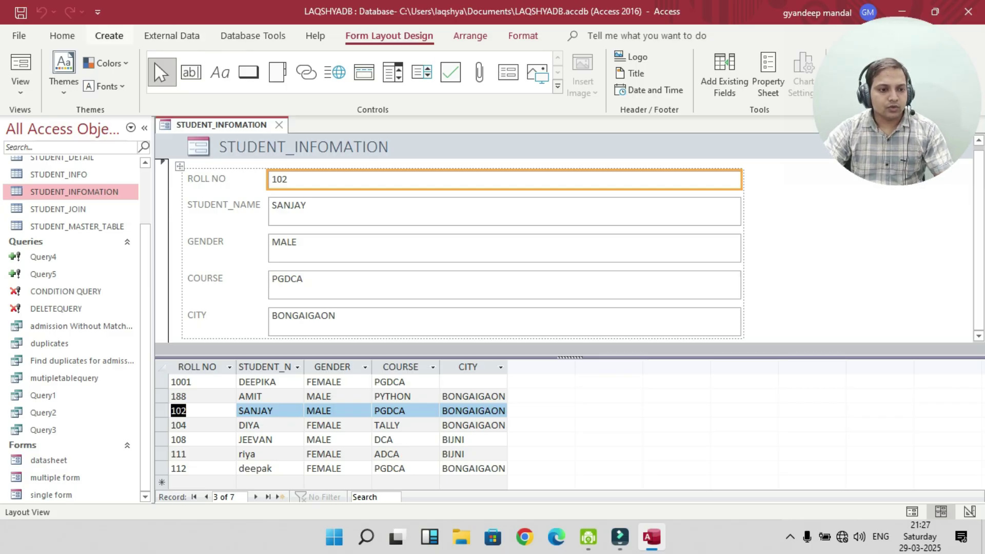
{"action": "left_click", "coordinate": [109, 35]}
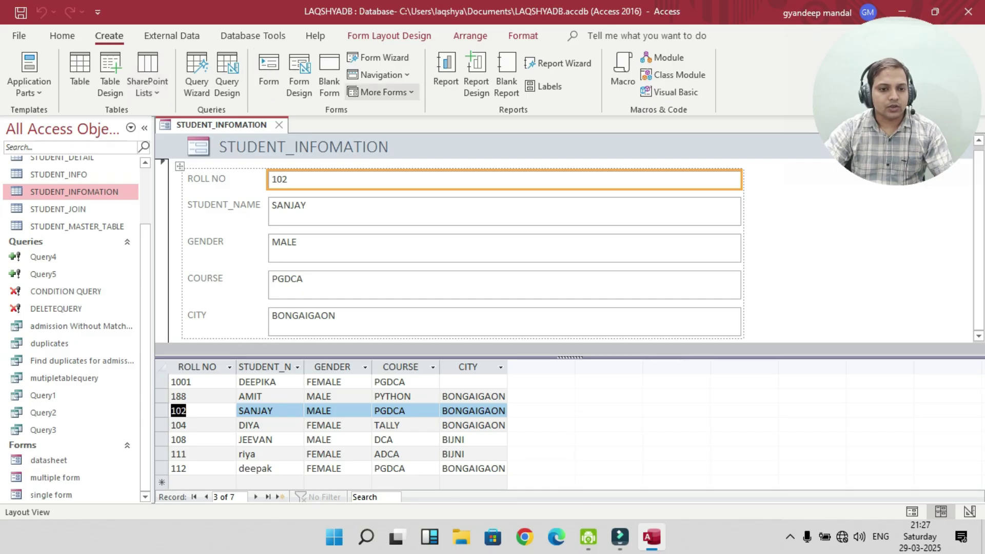
{"action": "left_click", "coordinate": [382, 91]}
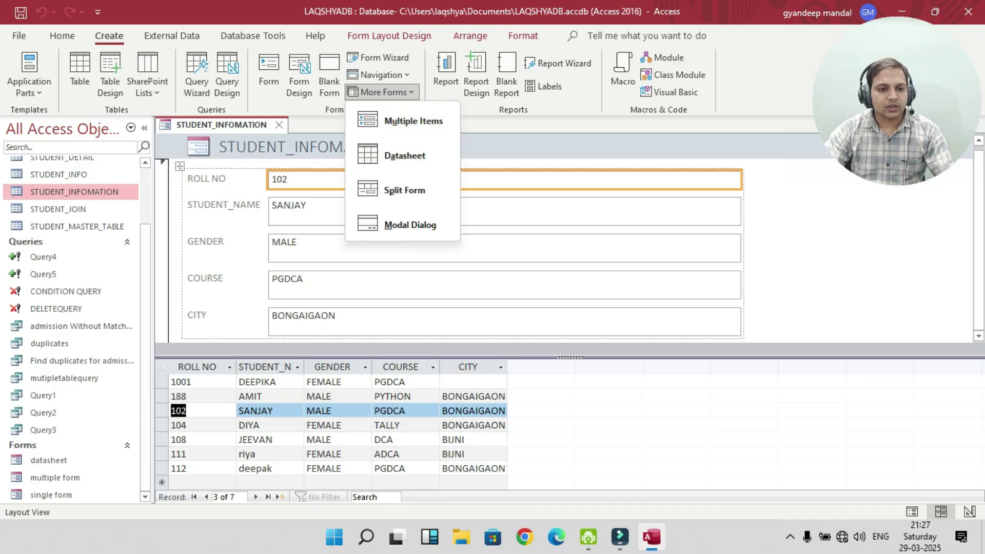
{"action": "key", "text": "Escape"}
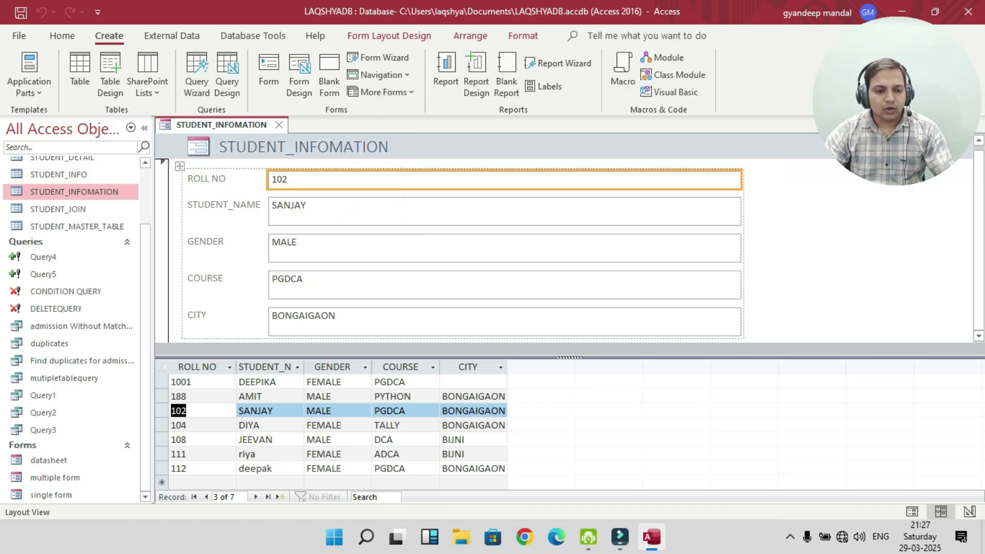